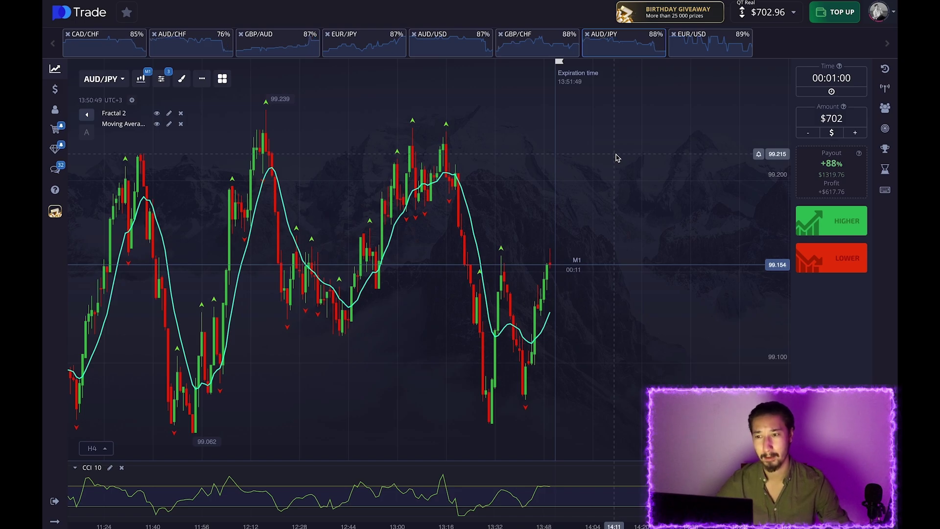
left_click(169, 125)
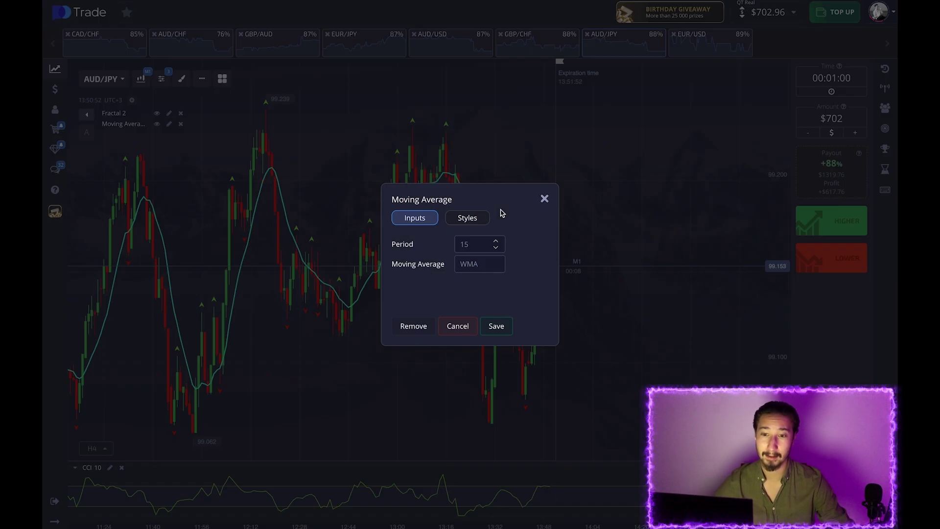
left_click(544, 200)
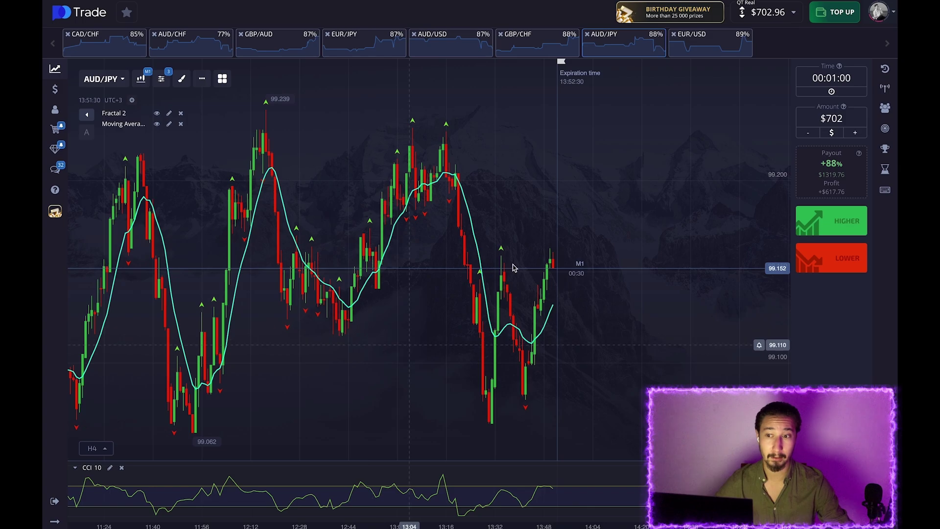
Flip through the asset tabs, settle on AUD/USD, and place a $702 Lower trade.
left_click(706, 39)
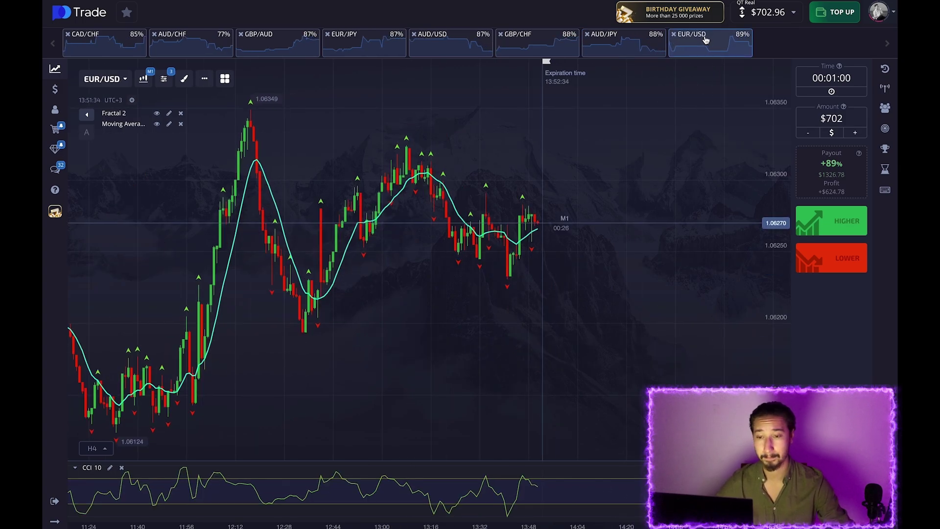
left_click(526, 39)
left_click(443, 40)
left_click(358, 39)
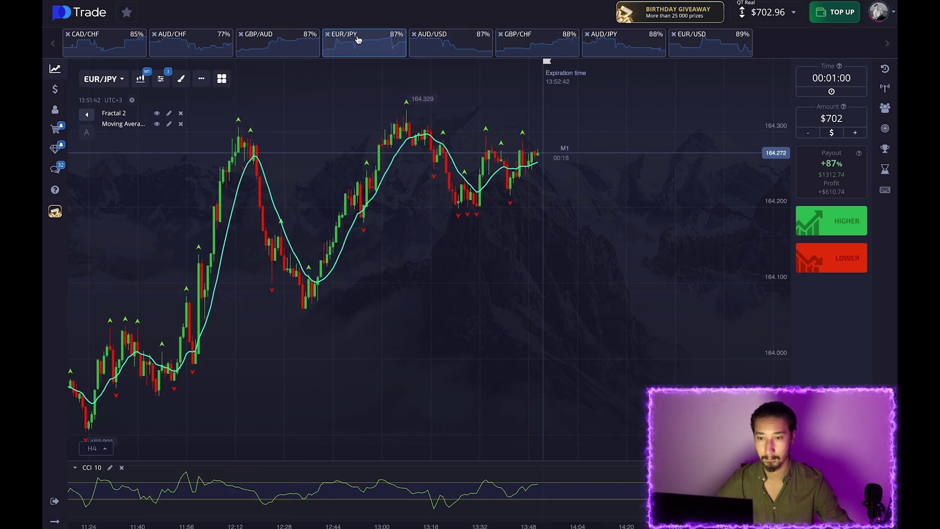
left_click(268, 37)
left_click(431, 37)
left_click(808, 268)
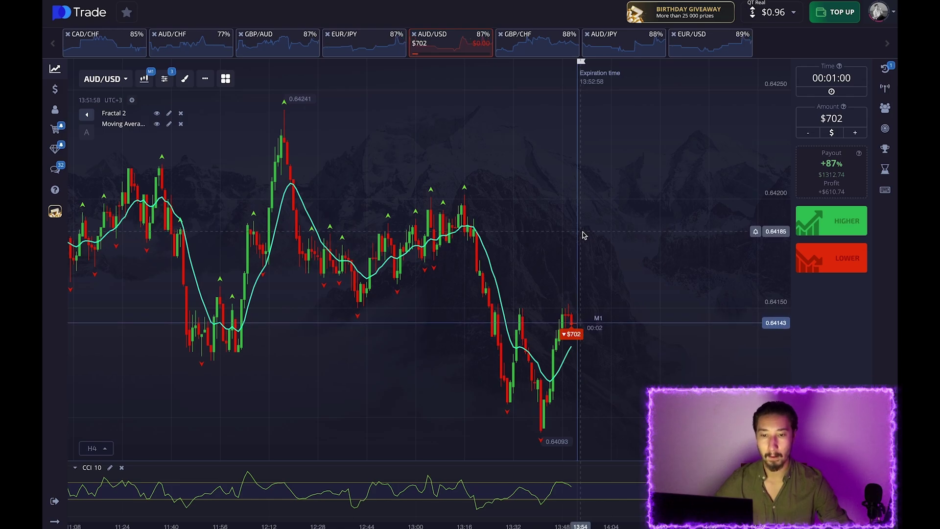
Zoom and pan the AUD/USD chart, then capture the chart area as a screenshot.
scroll(582, 235, "up", 1)
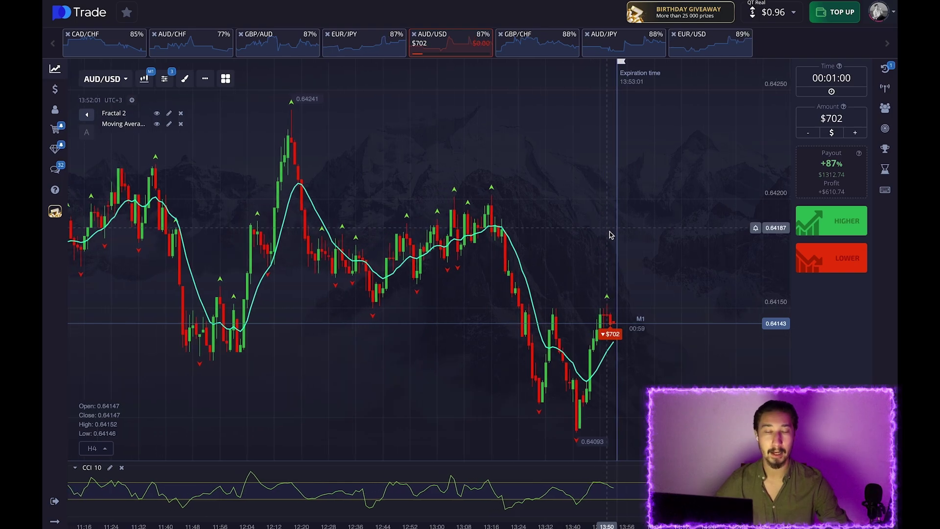
scroll(605, 235, "up", 2)
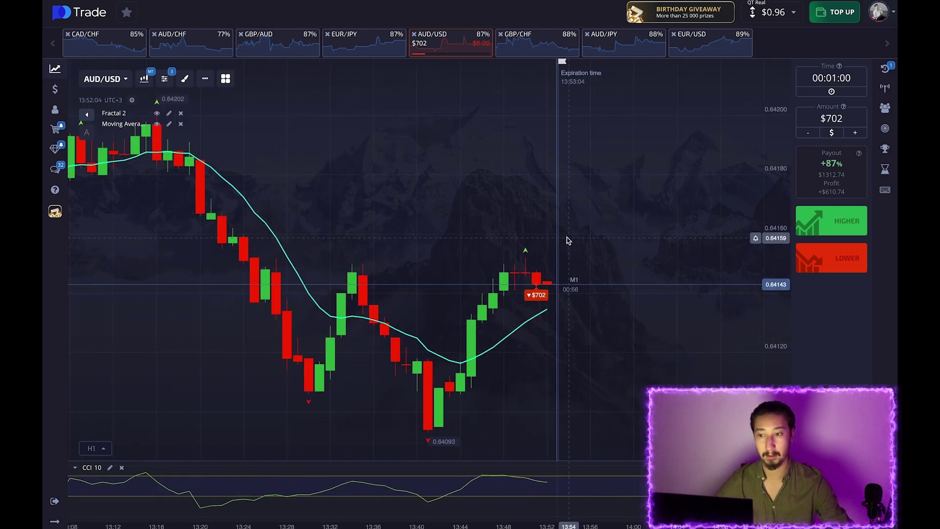
scroll(529, 227, "up", 1)
scroll(541, 231, "down", 2)
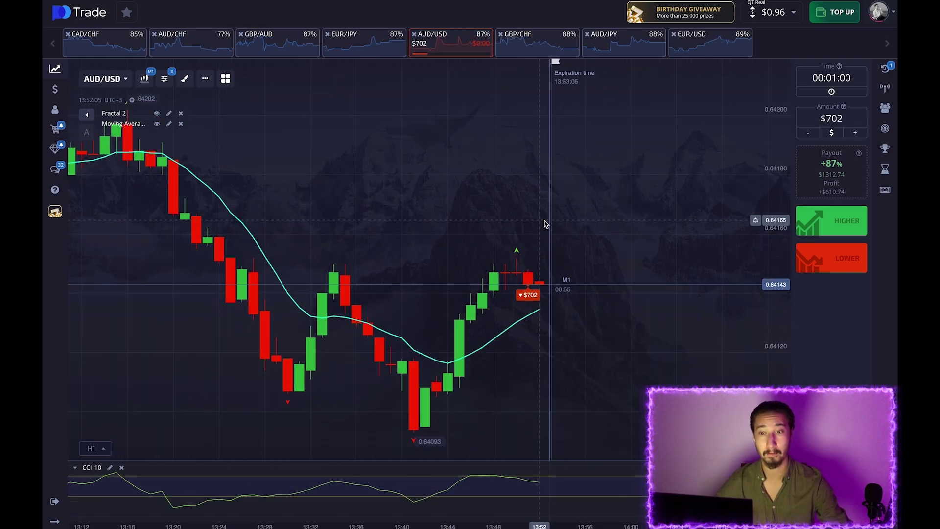
scroll(552, 217, "down", 2)
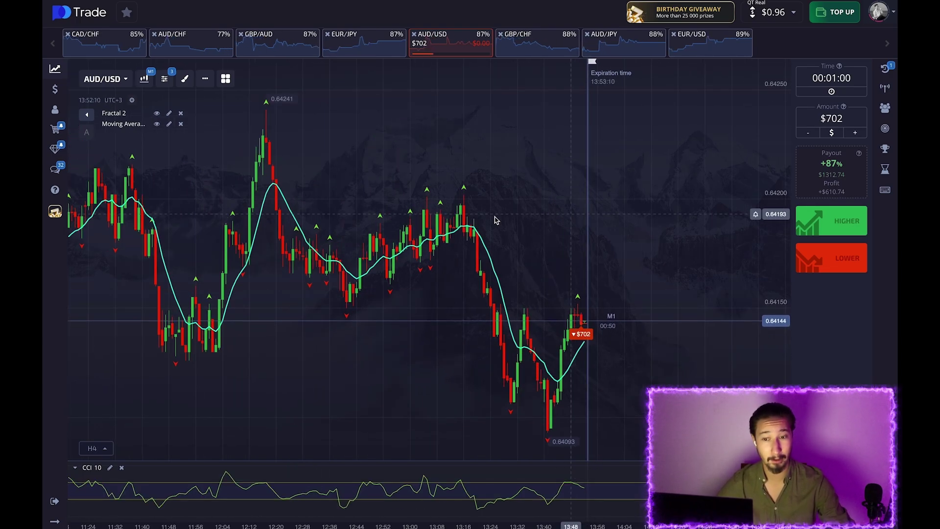
left_click_drag(522, 246, 606, 259)
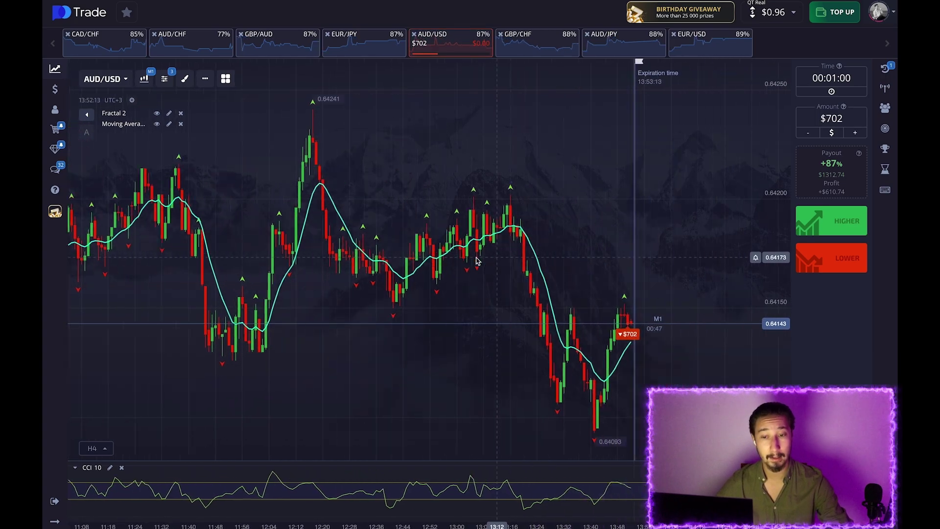
scroll(637, 264, "up", 2)
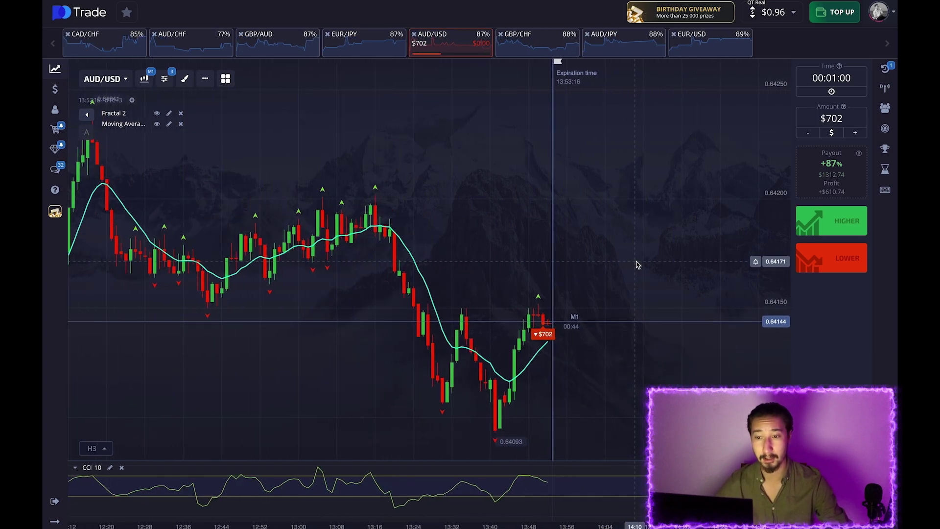
key("Print")
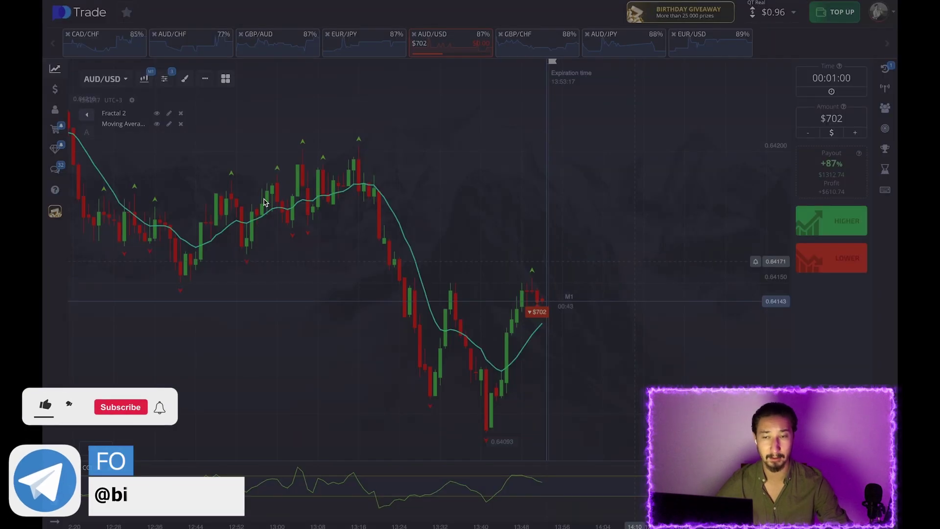
left_click_drag(257, 164, 755, 528)
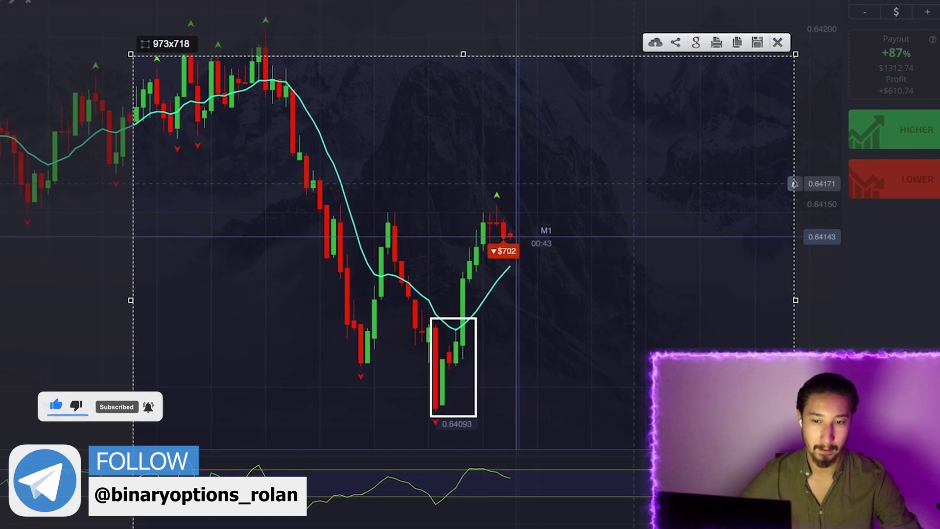
Box the rising candles and the top fractal, draw a downward arrow, then close the snapshot.
left_click_drag(436, 412, 496, 175)
left_click_drag(443, 118, 497, 166)
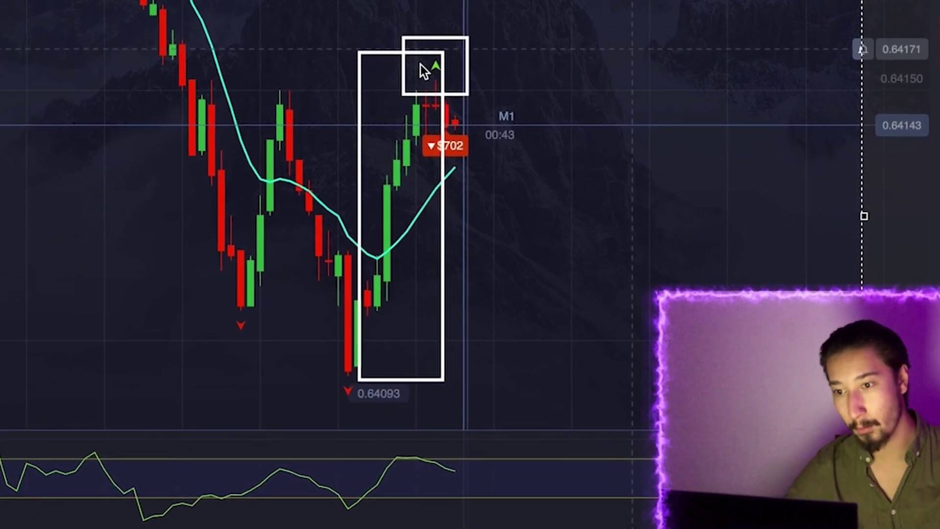
left_click_drag(435, 96, 502, 98)
left_click_drag(488, 56, 530, 135)
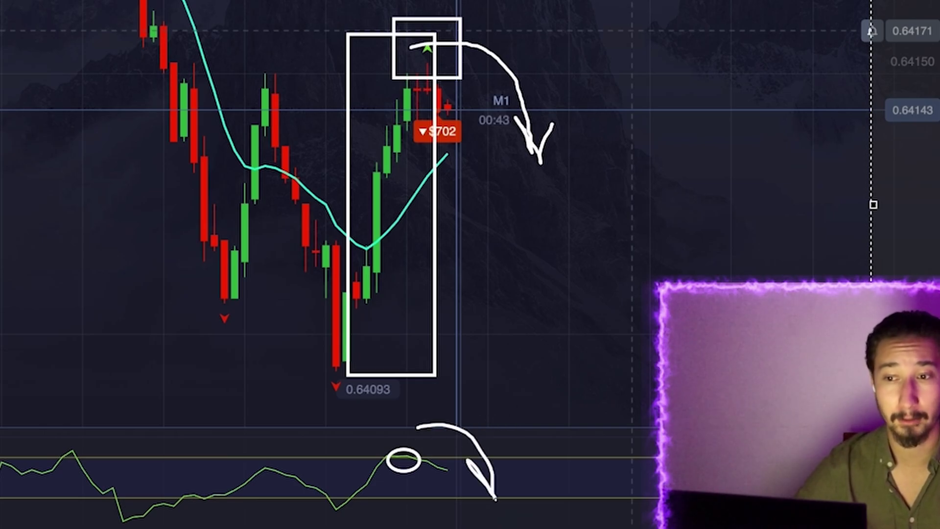
left_click(744, 156)
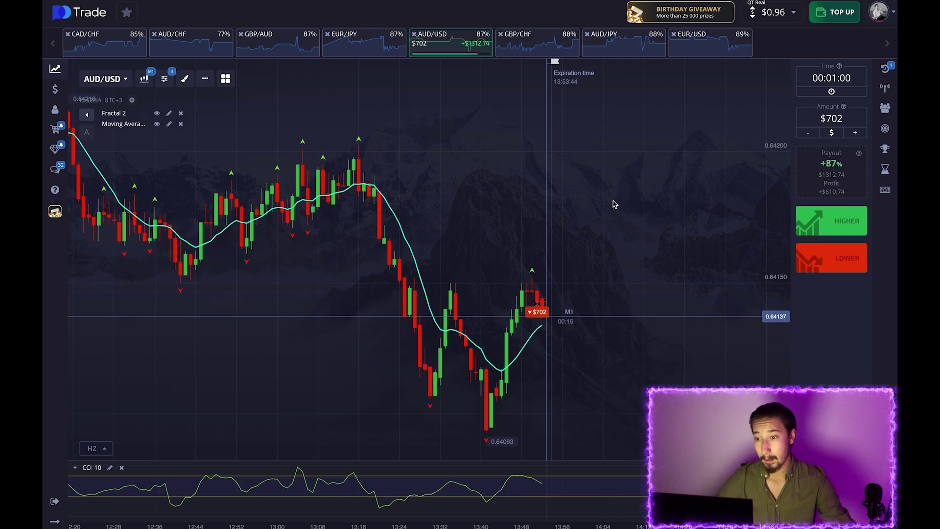
Show the current trades list and pan and zoom out the AUD/USD chart.
left_click(885, 69)
left_click_drag(516, 172, 464, 180)
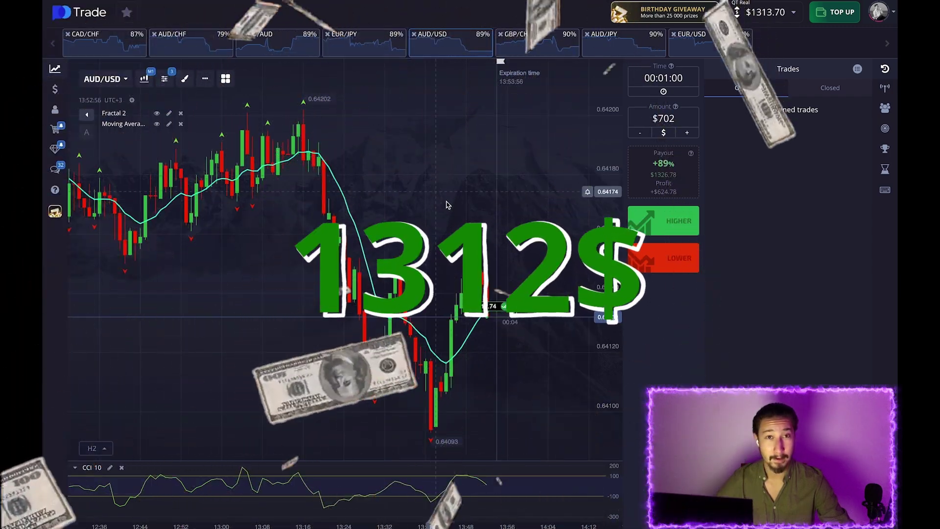
scroll(431, 210, "down", 4)
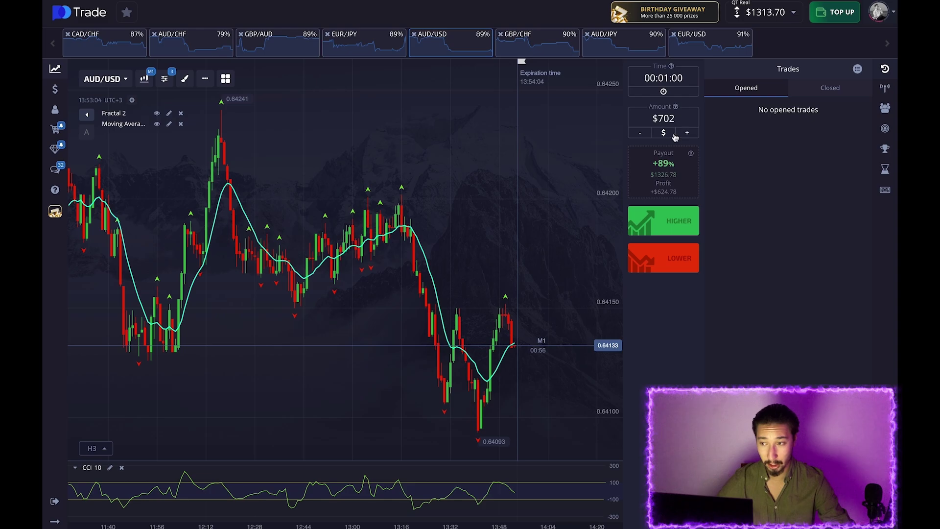
Set the trade amount to $656 and place Lower trades on EUR/USD.
left_click(681, 119)
key("BackSpace")
key("BackSpace")
key("BackSpace")
type("656")
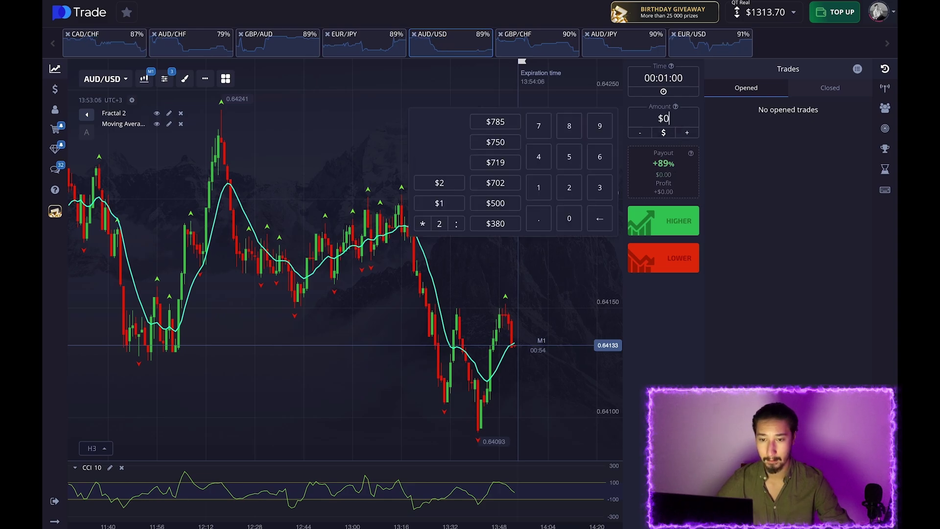
left_click(518, 212)
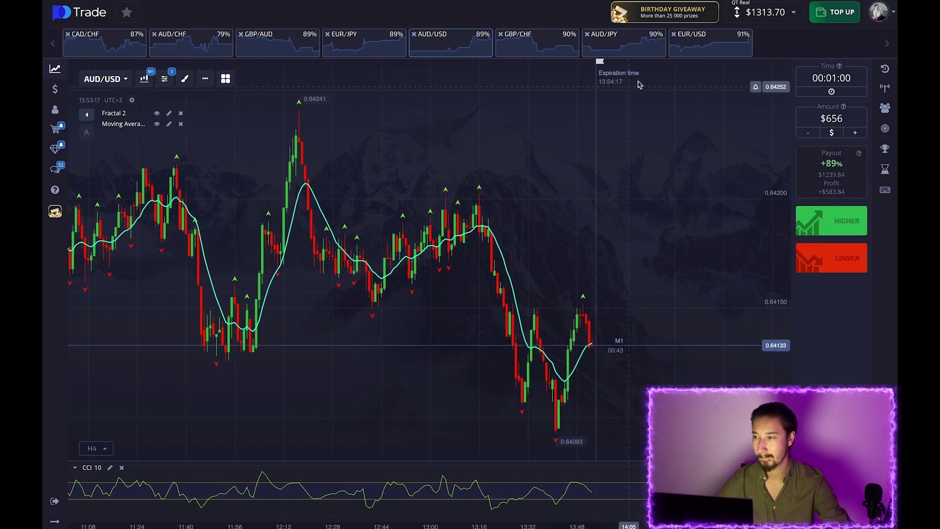
left_click(705, 40)
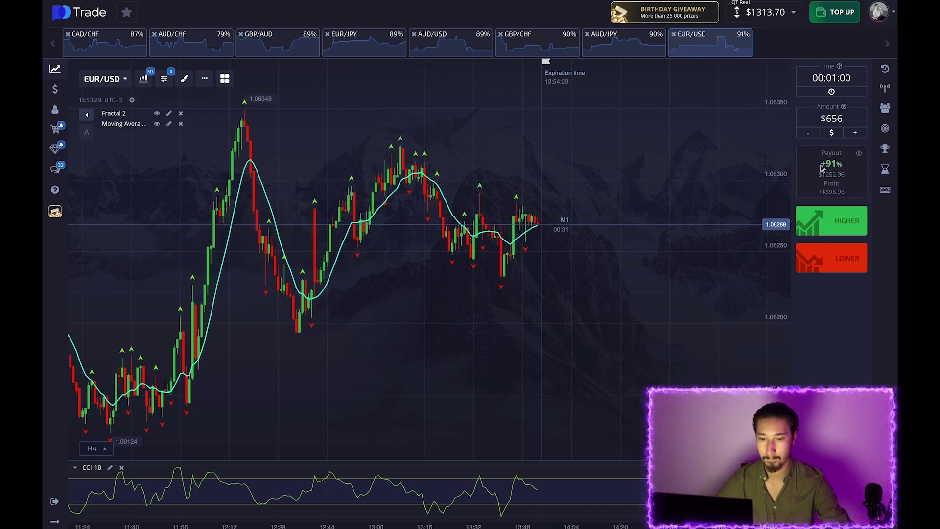
key("shift+s")
key("shift+s")
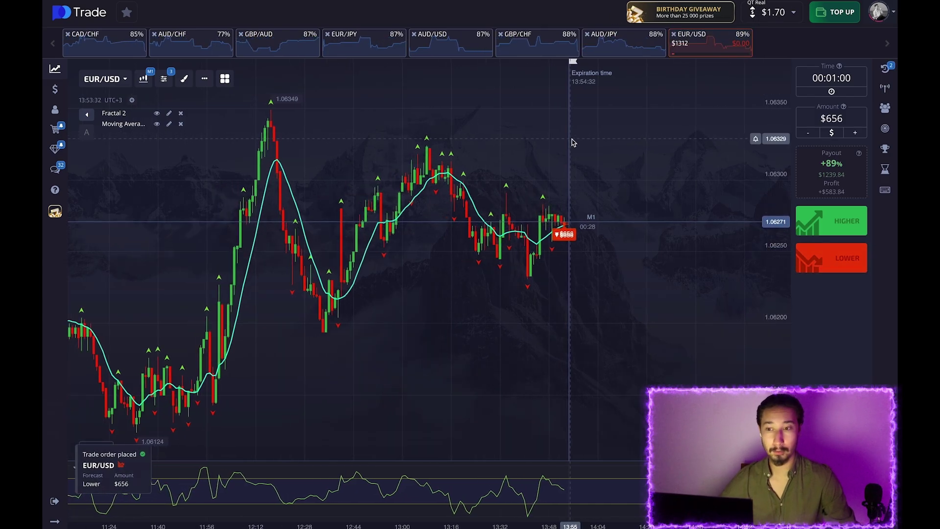
Pan and zoom the EUR/USD chart, then select the chart area for a snapshot.
left_click_drag(575, 143, 566, 174)
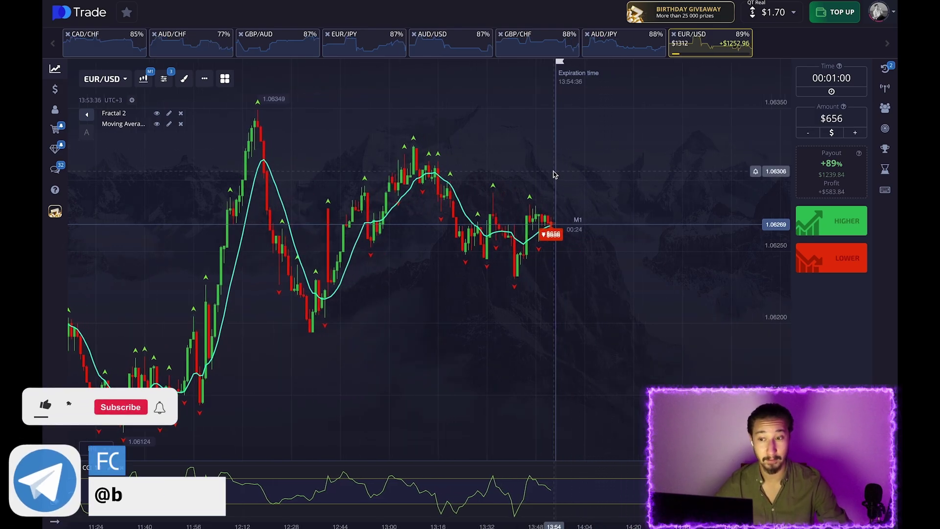
scroll(554, 173, "up", 3)
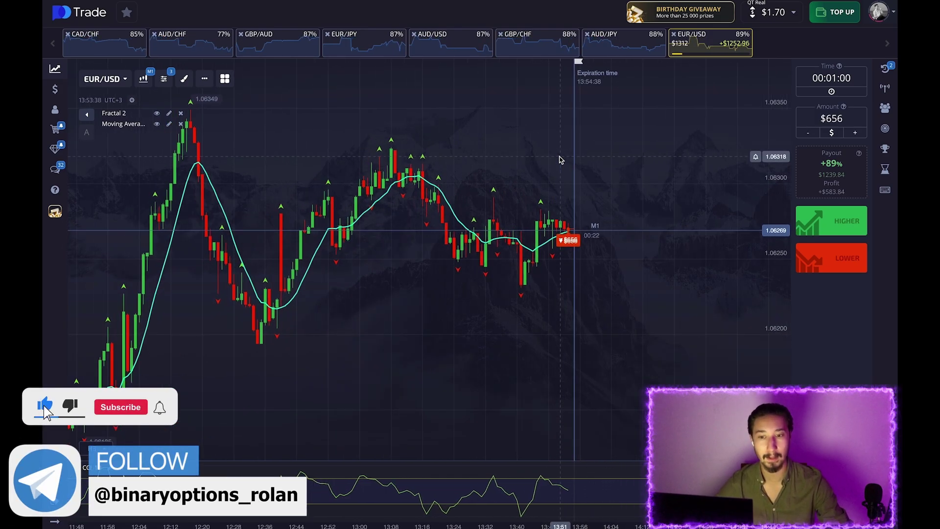
scroll(607, 165, "up", 3)
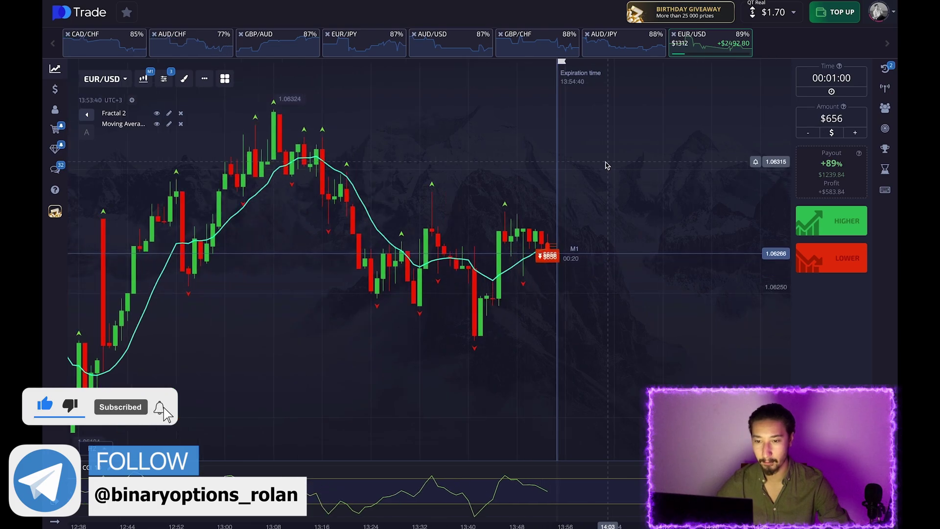
scroll(606, 164, "down", 3)
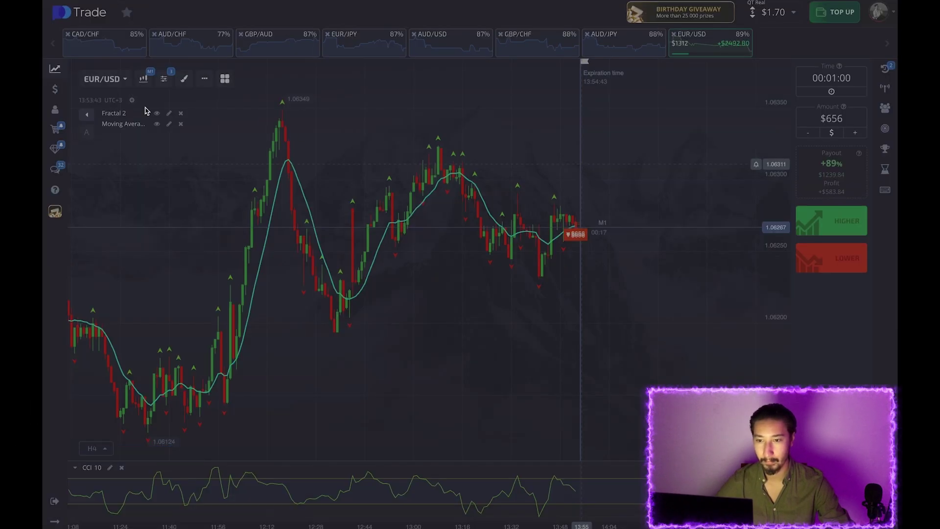
left_click_drag(69, 66, 794, 526)
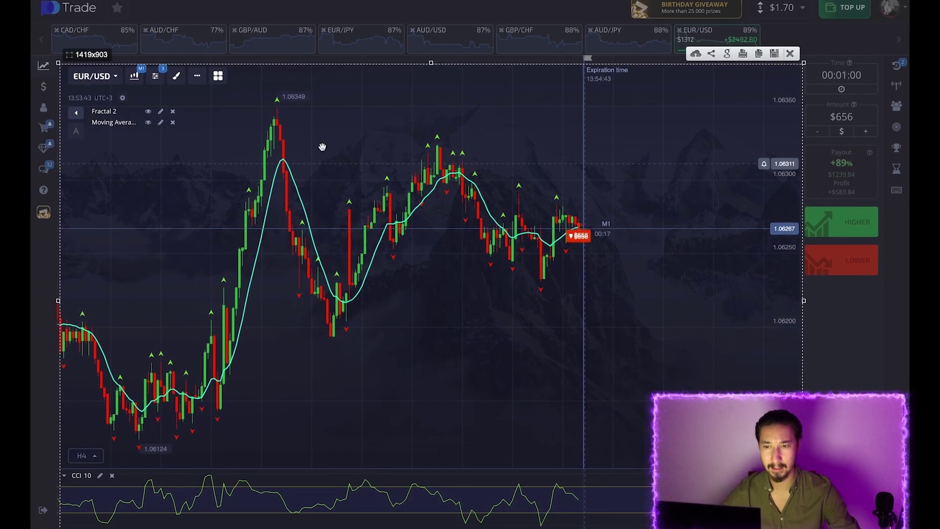
Box the two fractal peaks, link them and sketch the CCI downturn, then close and show trades.
left_click_drag(263, 96, 298, 119)
left_click_drag(417, 124, 444, 146)
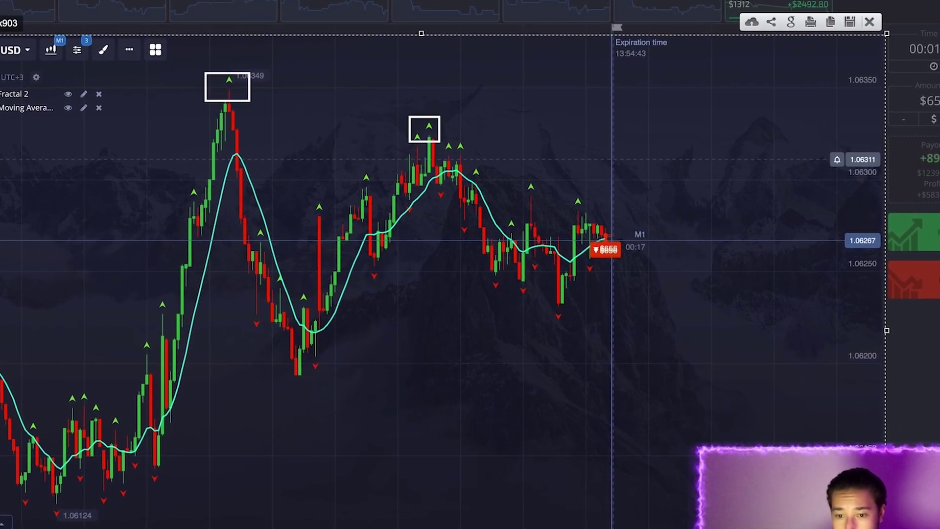
mouse_move(234, 94)
left_mouse_down()
mouse_move(387, 136)
mouse_move(605, 131)
mouse_move(748, 384)
left_mouse_up()
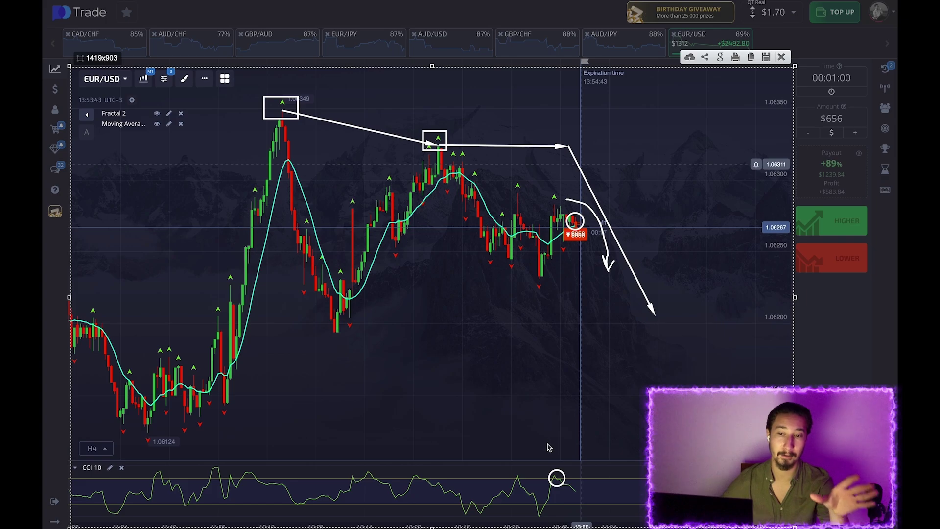
mouse_move(551, 460)
left_mouse_down()
mouse_move(563, 457)
mouse_move(603, 484)
left_mouse_up()
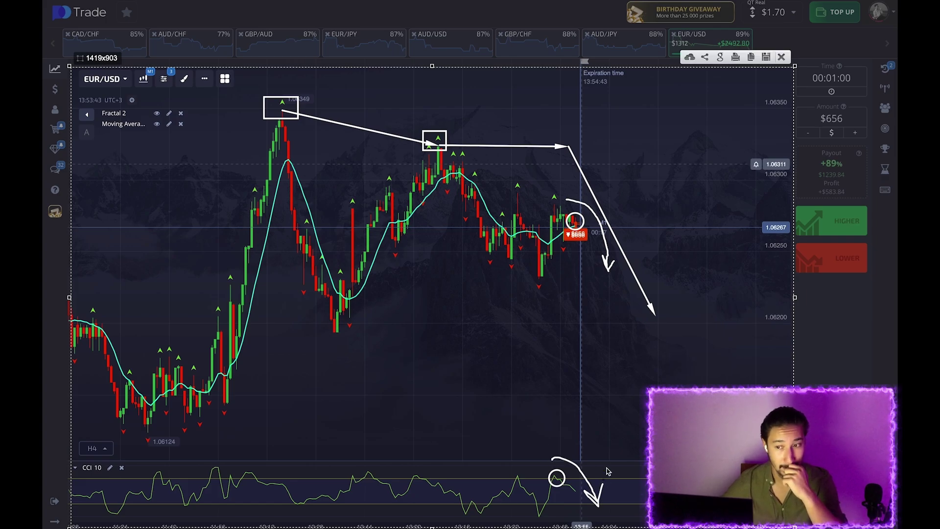
left_click(781, 57)
left_click(886, 74)
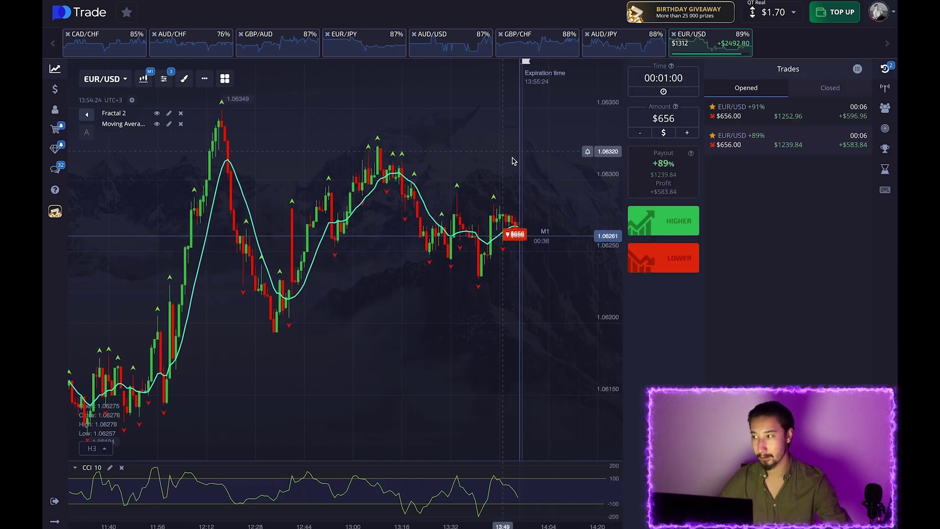
Zoom in on the EUR/USD chart while both $656 trades close.
scroll(506, 162, "up", 3)
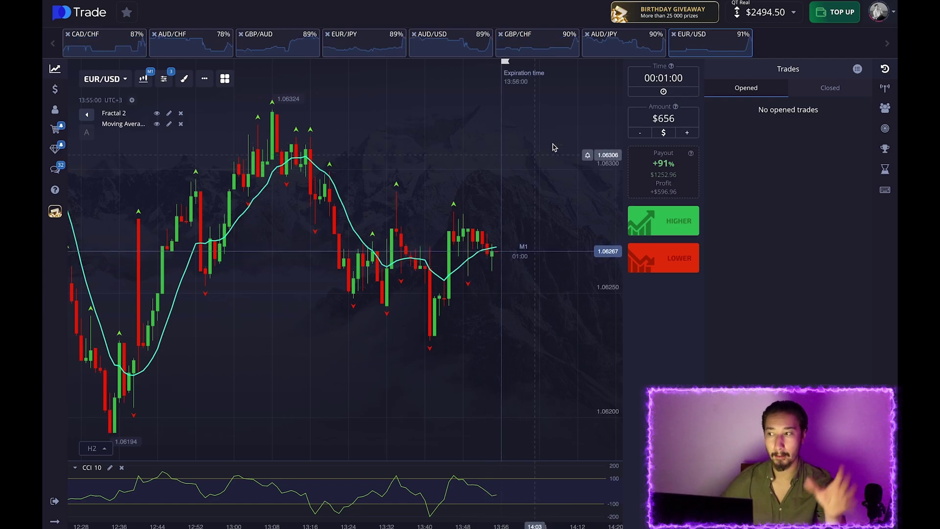
Request a 1792 USD withdrawal to Tether (USDT) TRC-20, entering the authenticator code.
left_click(774, 15)
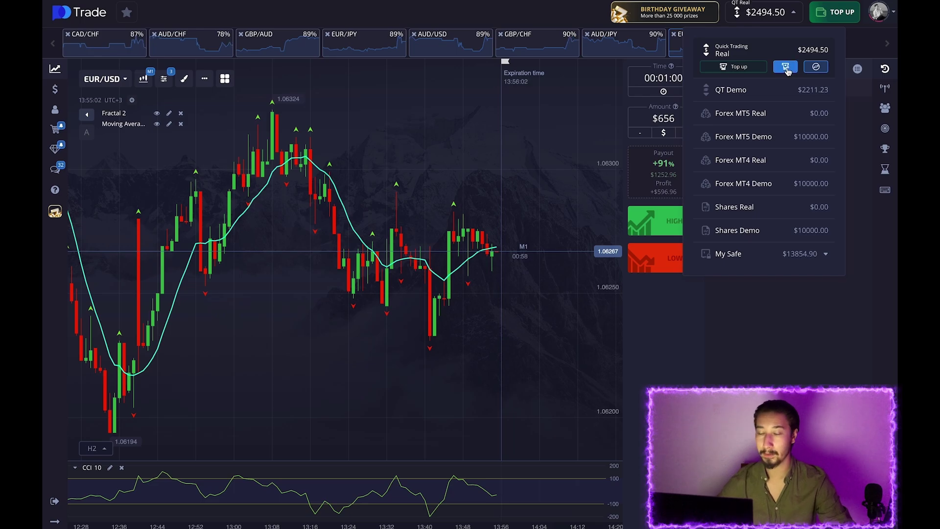
left_click(785, 68)
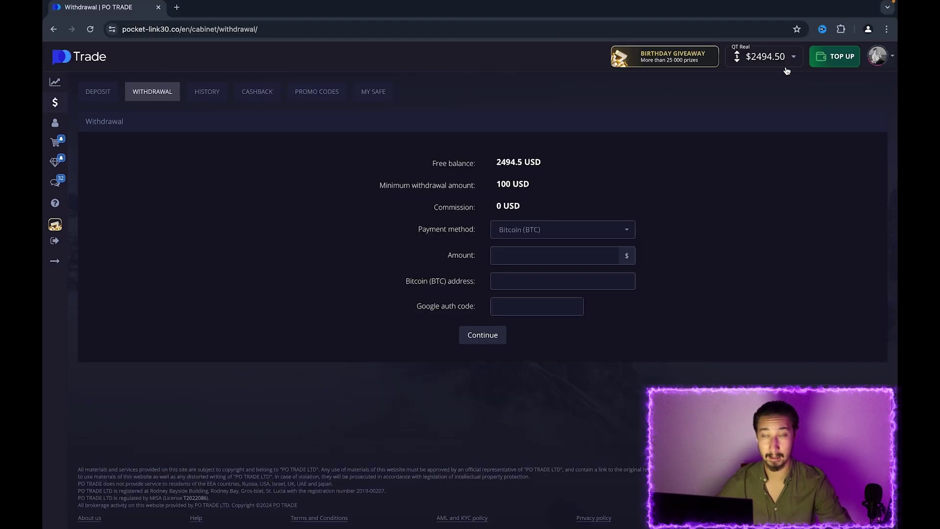
left_click(582, 231)
left_click(574, 294)
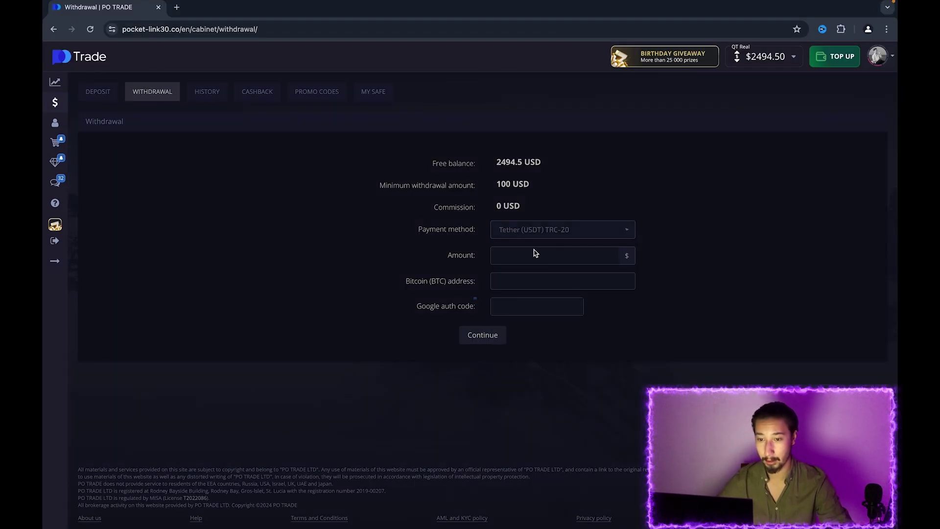
left_click(534, 252)
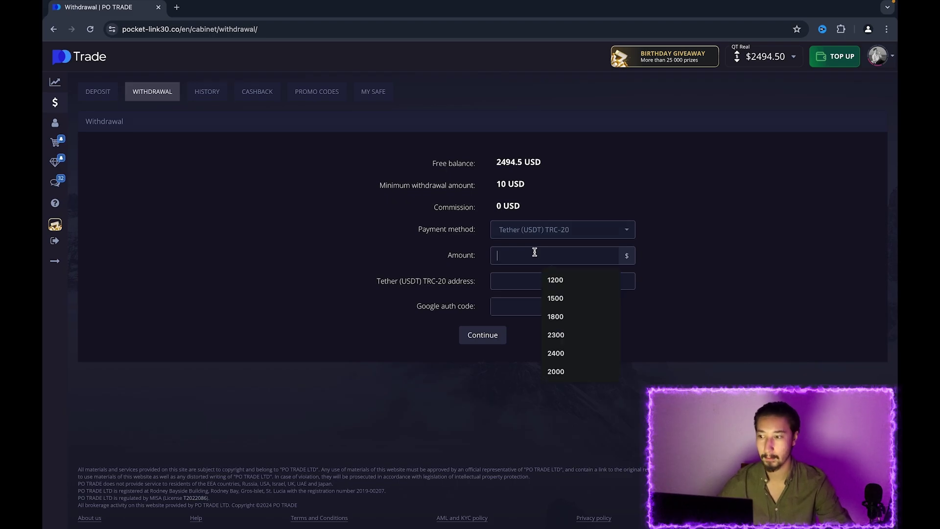
type("1792")
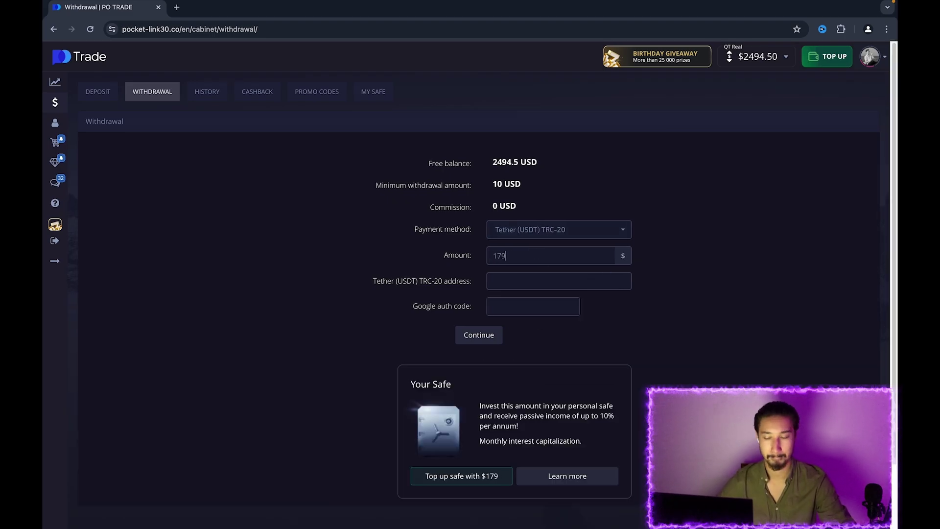
left_click(518, 308)
type("12")
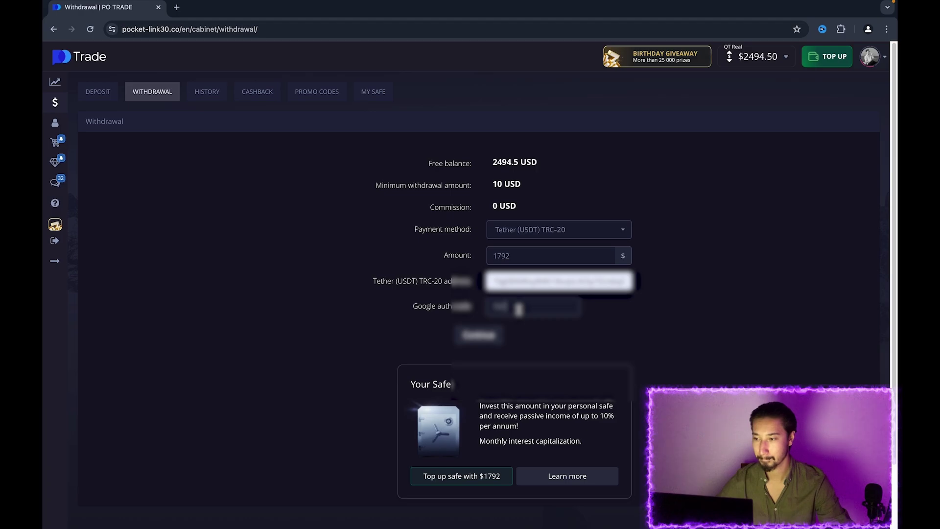
left_click(501, 338)
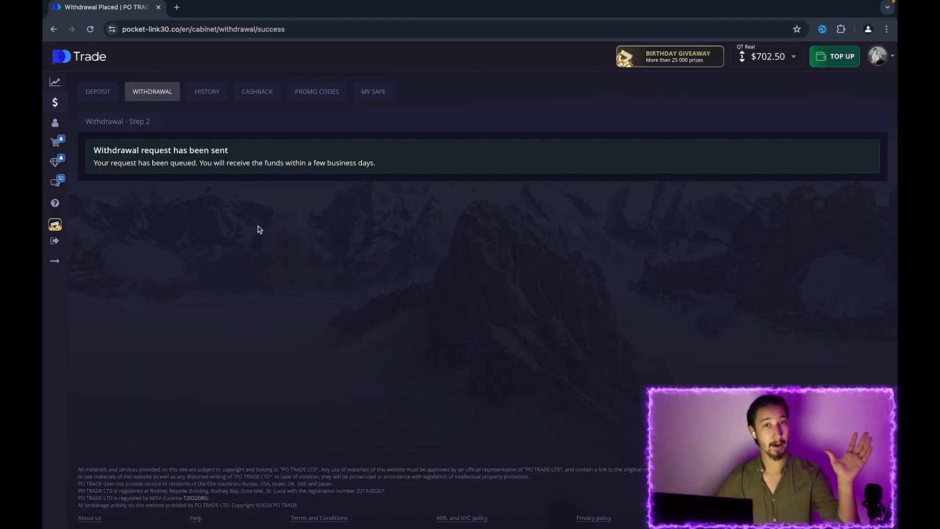
Return to the trading chart, hide the trades list, and zoom out.
left_click(55, 82)
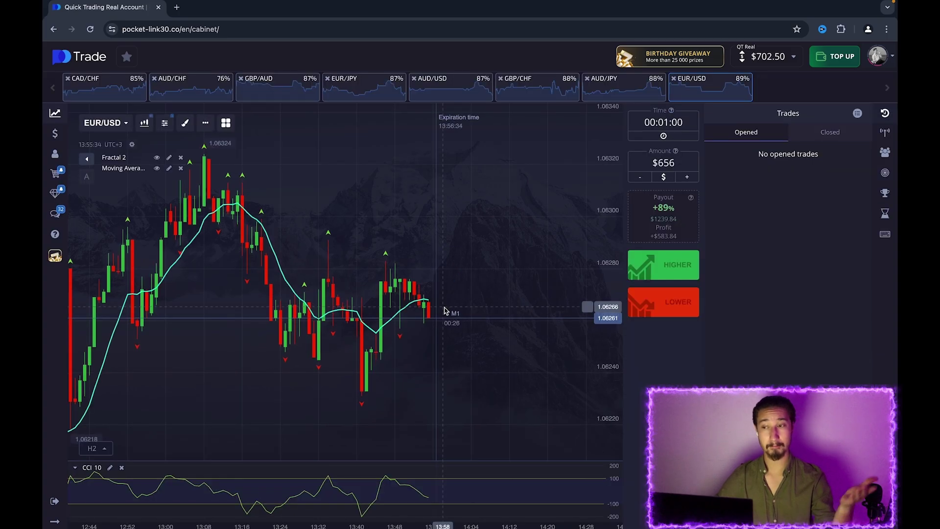
left_click(884, 113)
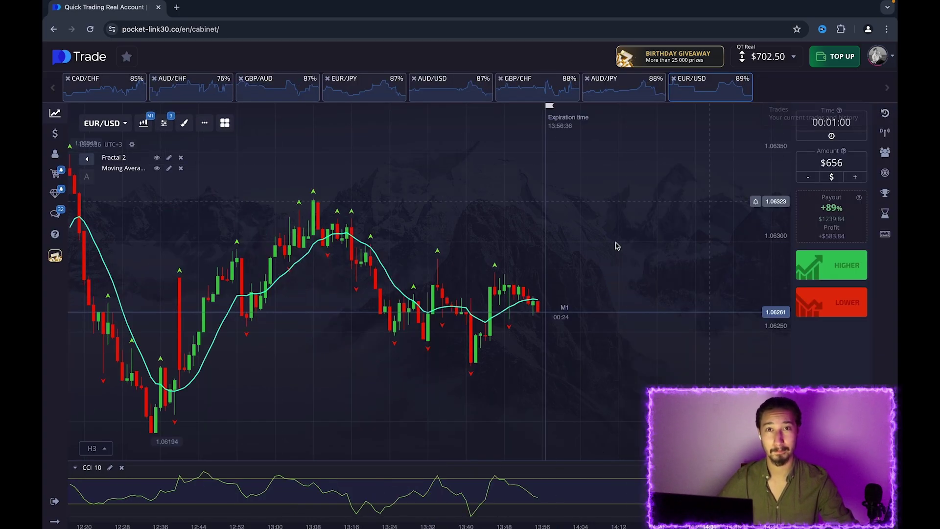
scroll(616, 245, "down", 3)
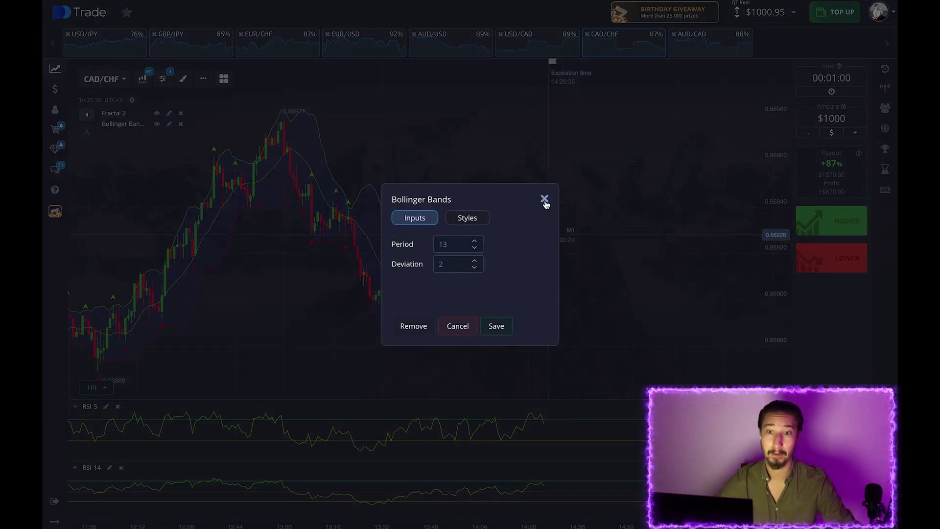
Change the second RSI's period from 14 to 10 and pan the CAD/CHF chart to earlier candles.
left_click(544, 199)
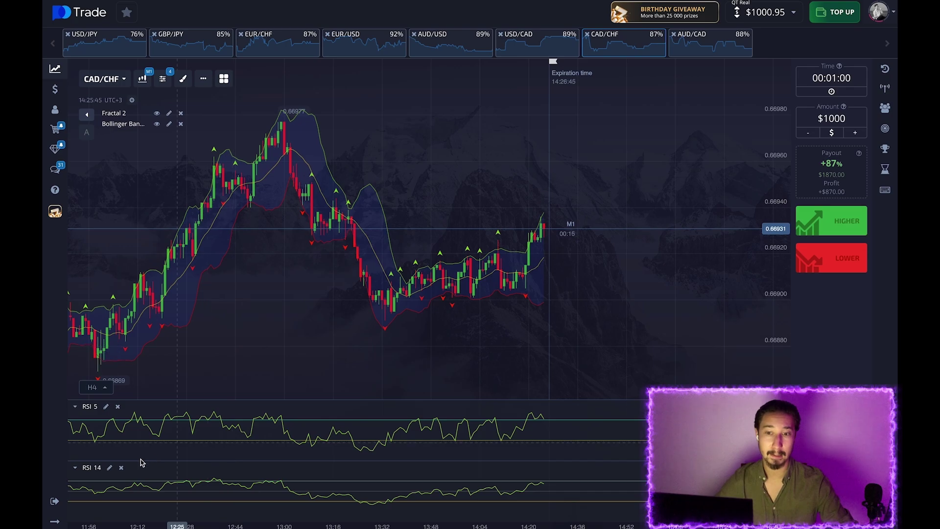
left_click(109, 467)
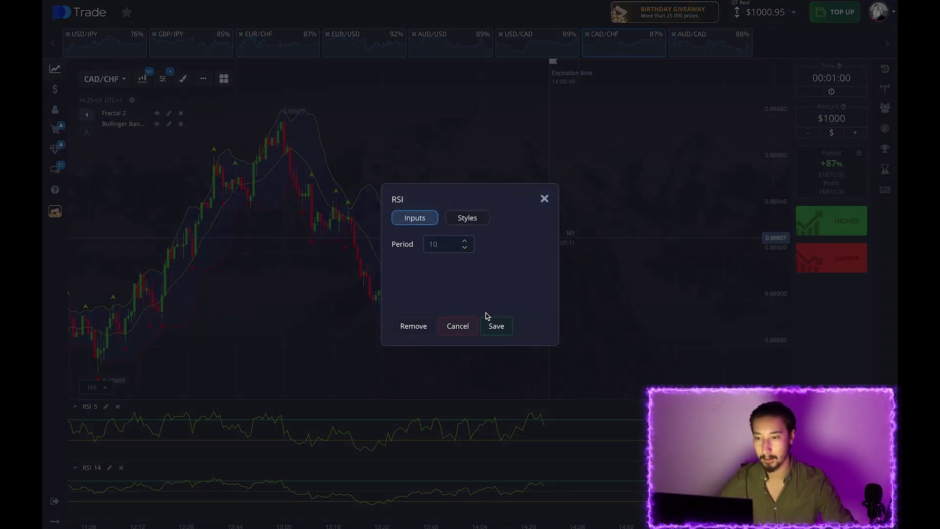
left_click(491, 326)
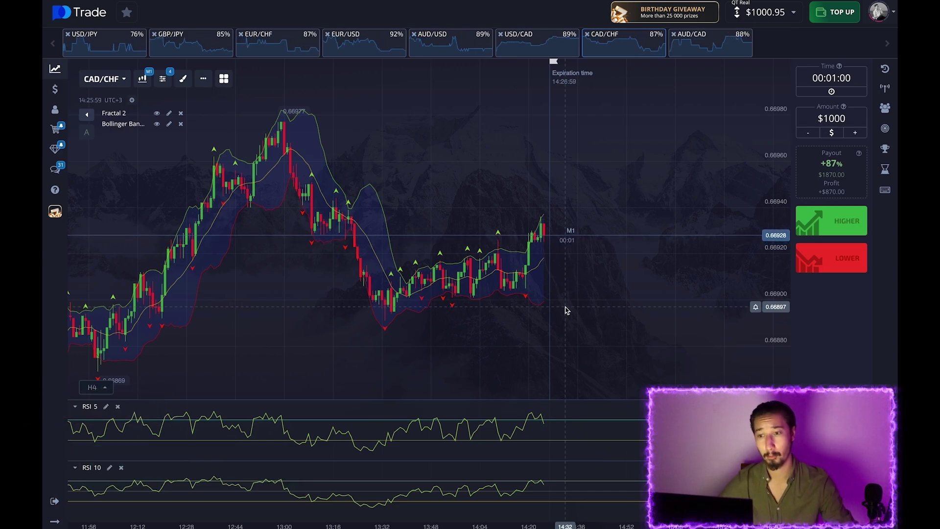
left_click_drag(352, 319, 319, 339)
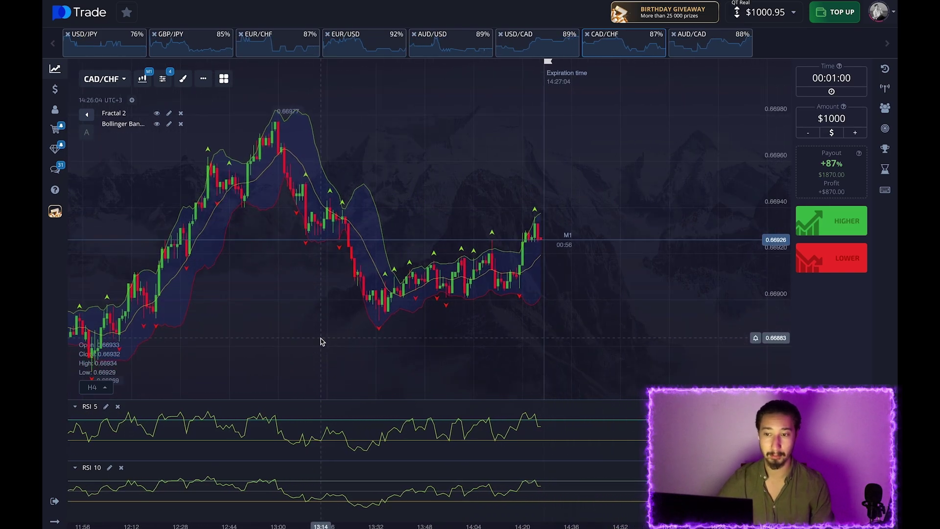
left_click_drag(396, 323, 269, 348)
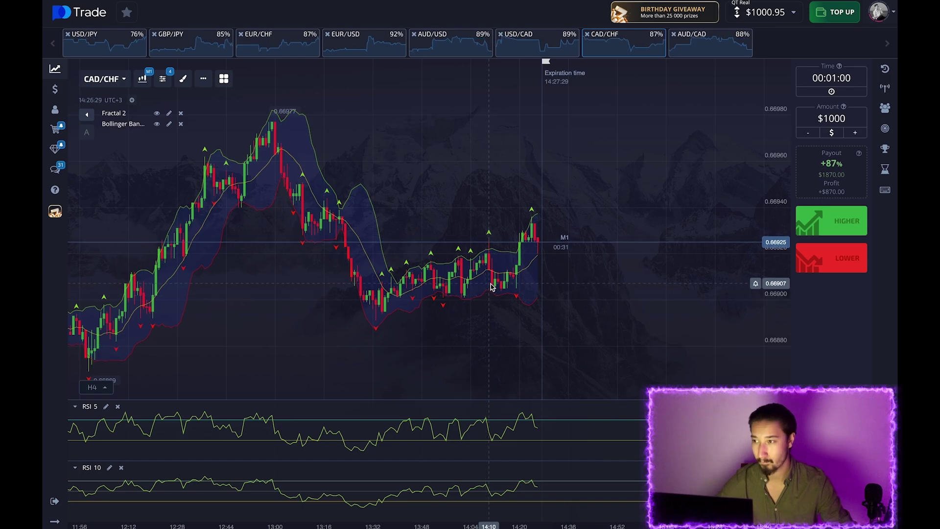
Compare the AUD/CAD, USD/CAD, AUD/USD, EUR/USD and GBP/JPY charts, settling on EUR/CHF.
left_click(704, 38)
left_click(531, 38)
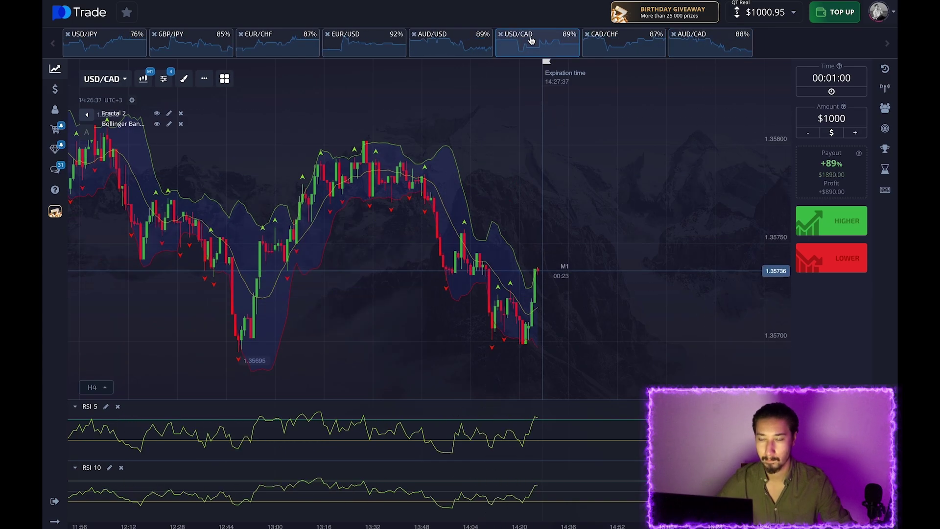
left_click(443, 38)
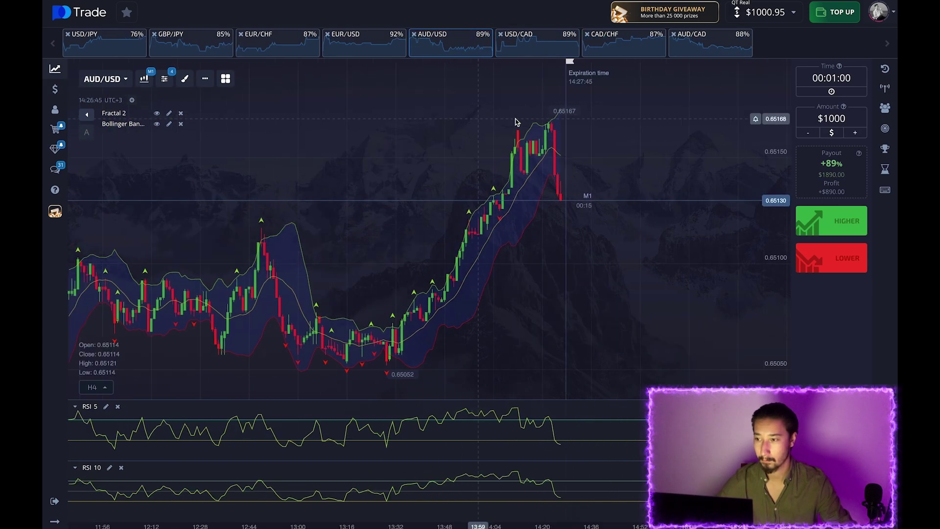
left_click(357, 38)
left_click(278, 38)
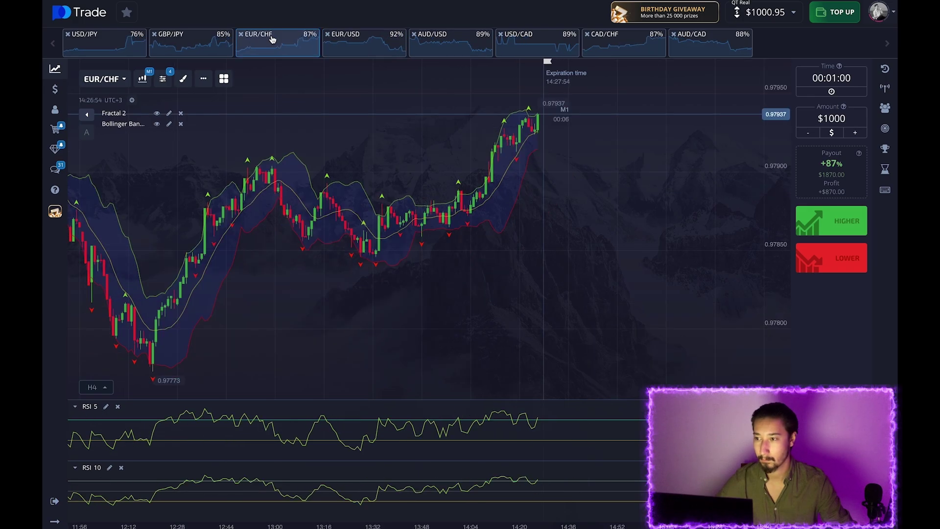
left_click(359, 39)
left_click(443, 38)
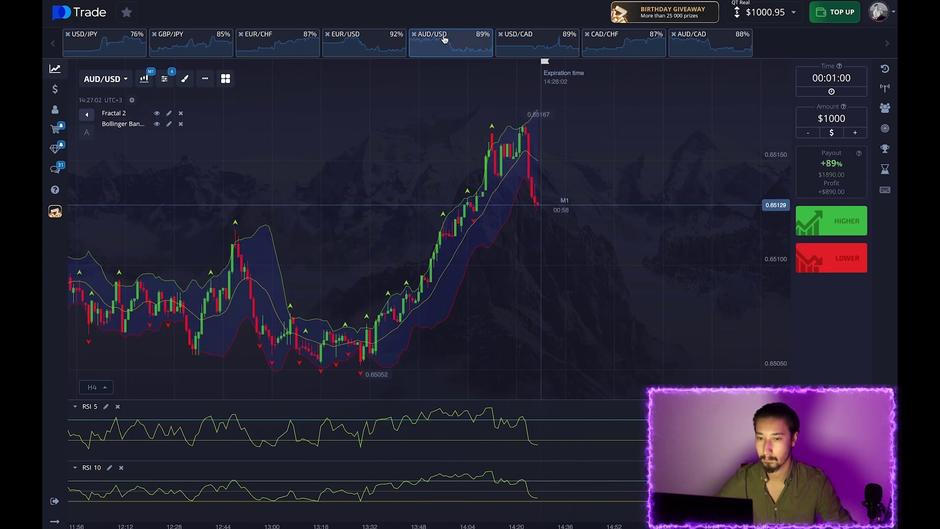
left_click(191, 38)
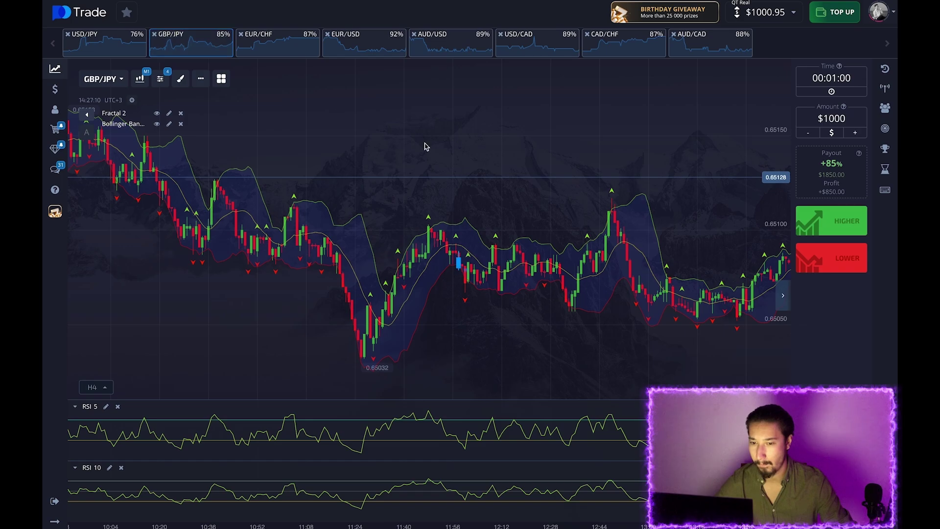
left_click(269, 39)
left_click(831, 258)
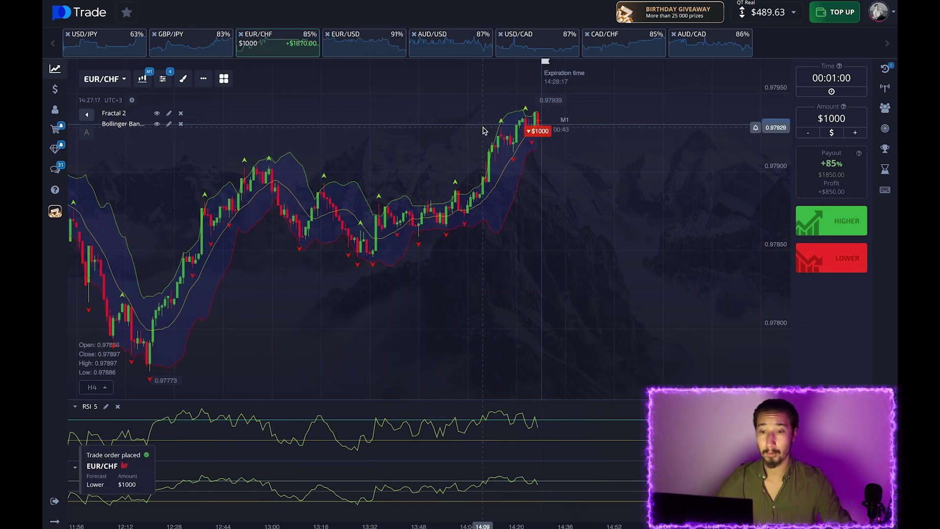
scroll(557, 115, "up", 1)
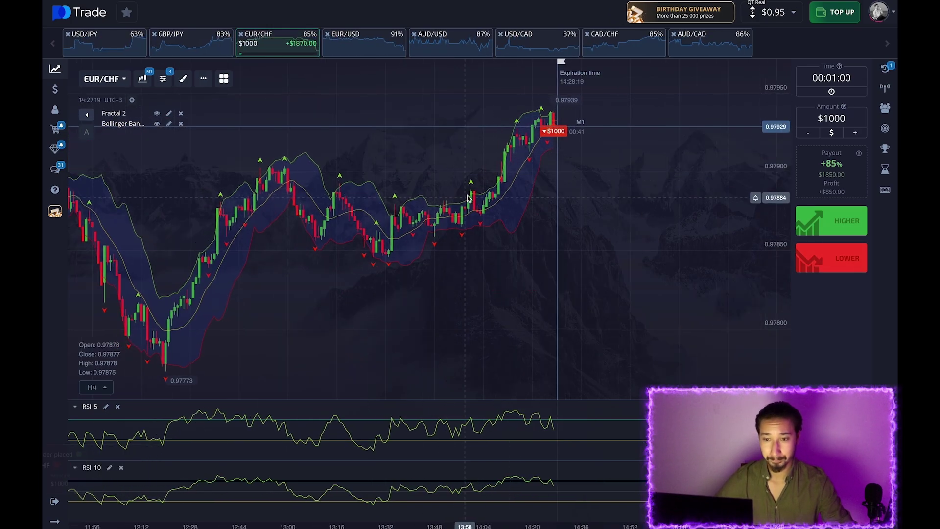
scroll(560, 114, "up", 1)
scroll(560, 114, "up", 4)
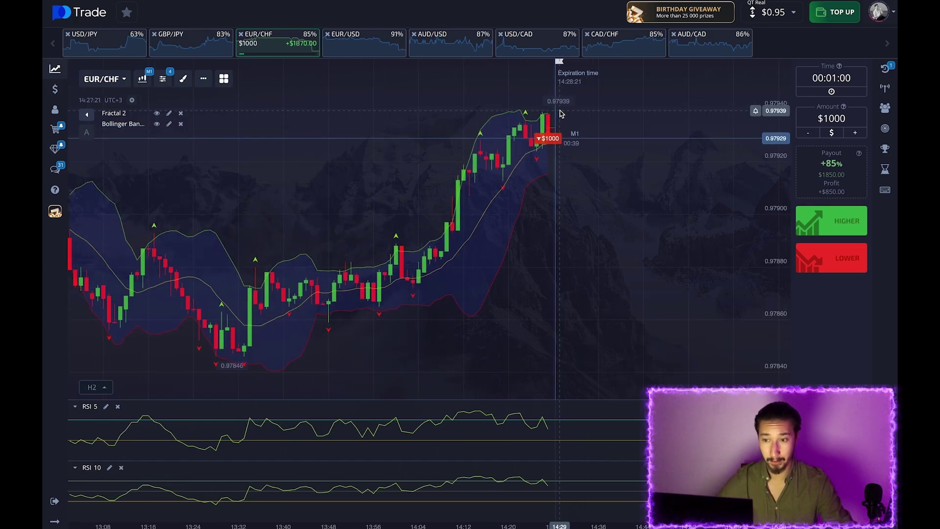
scroll(561, 114, "up", 1)
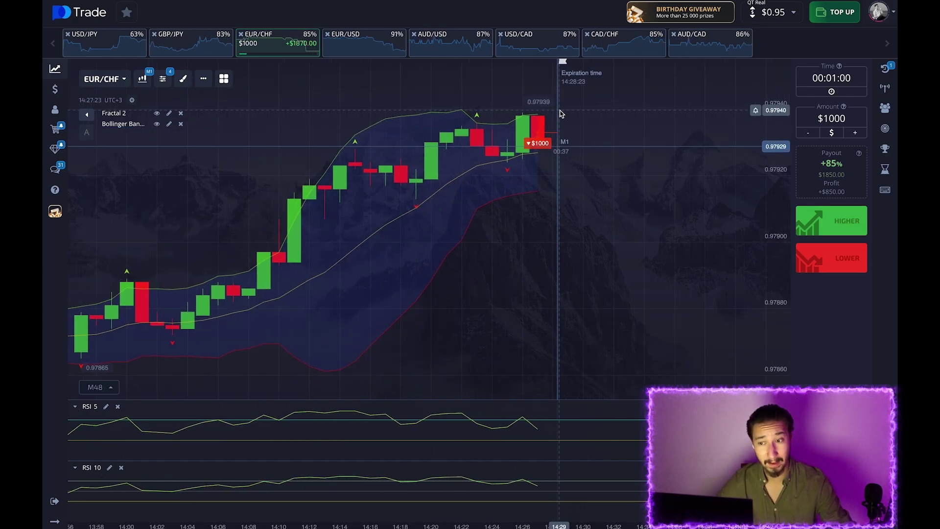
scroll(548, 118, "up", 1)
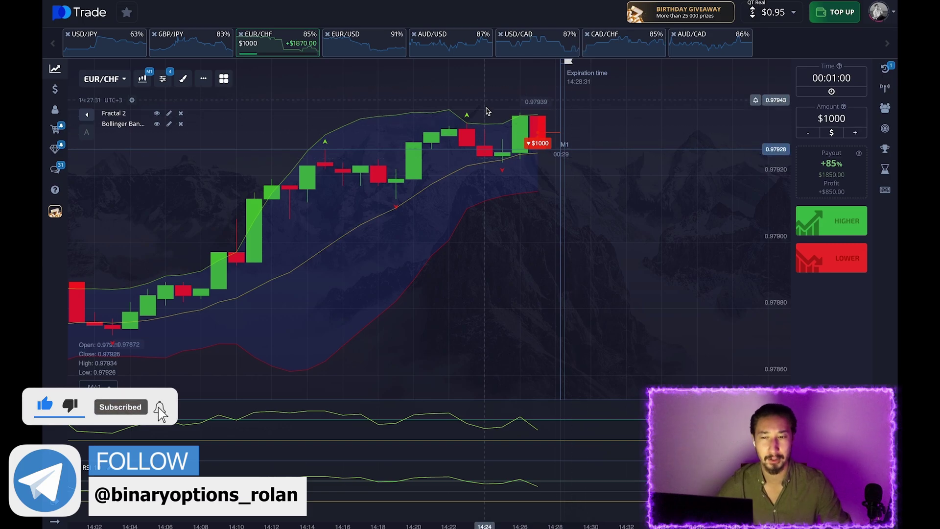
scroll(493, 182, "down", 2)
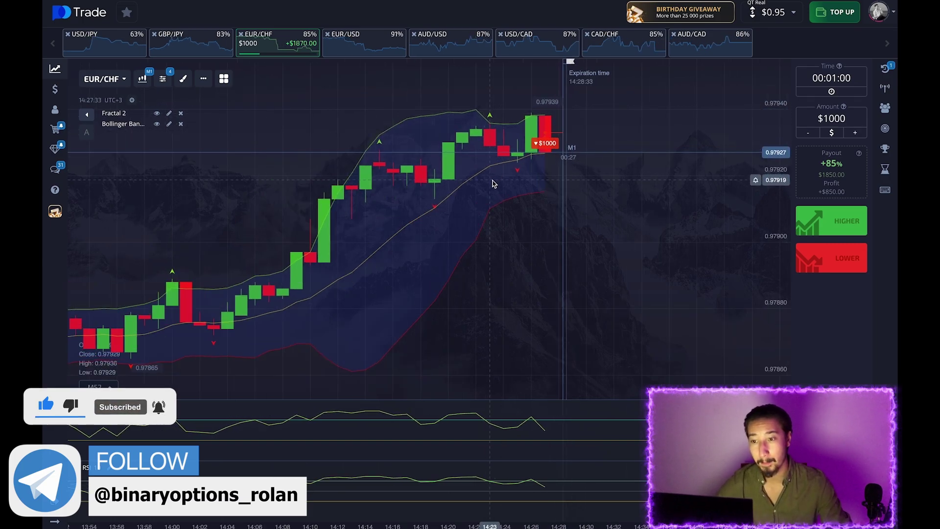
scroll(493, 183, "down", 3)
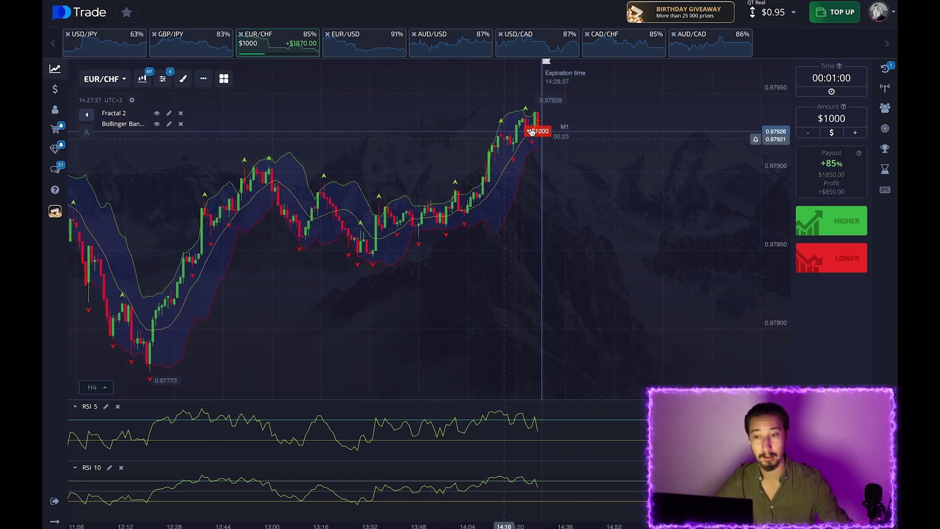
scroll(489, 98, "up", 3)
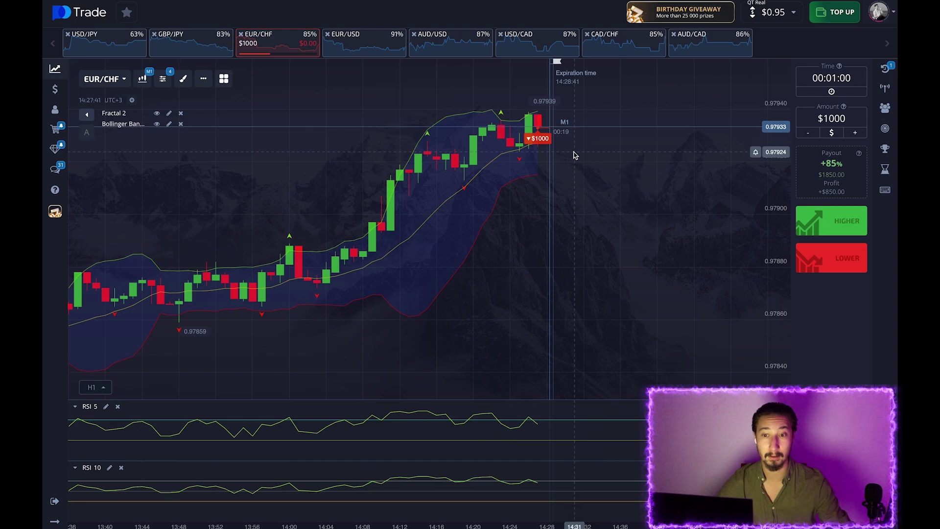
scroll(573, 155, "down", 3)
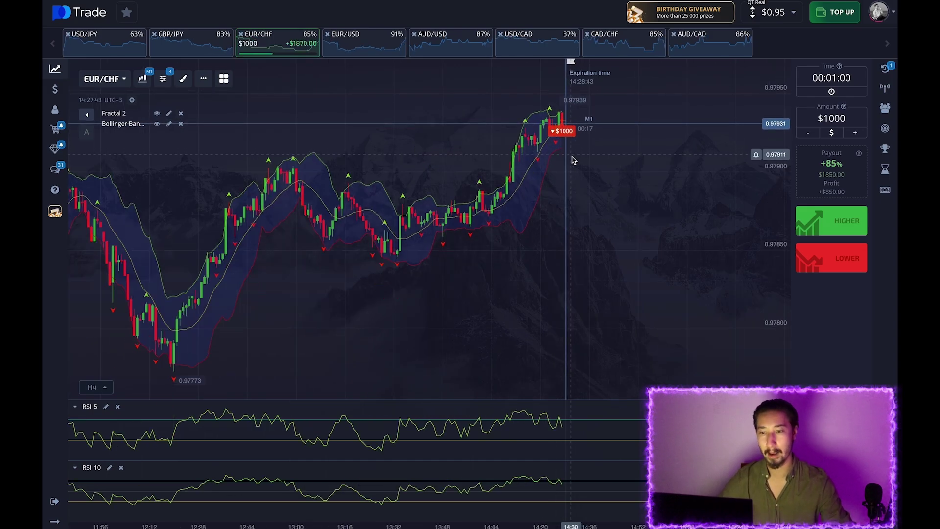
scroll(573, 159, "up", 1)
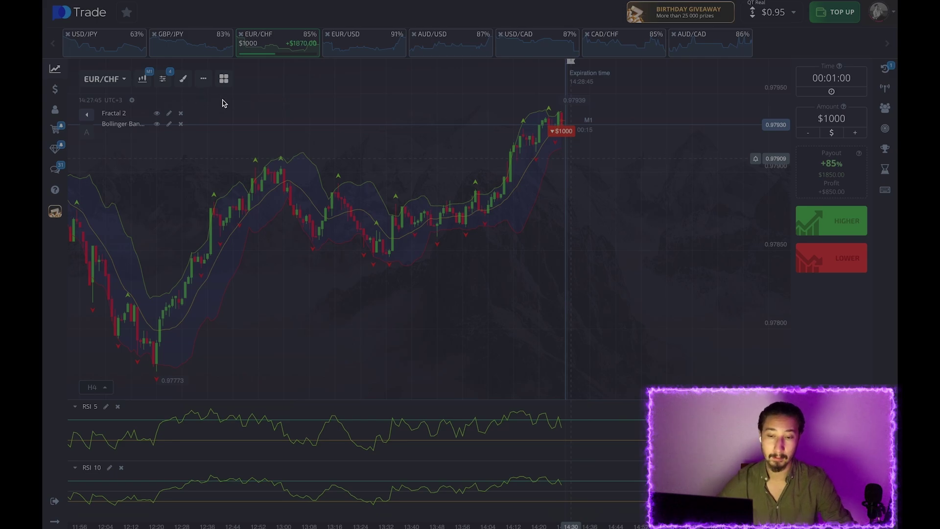
Capture the EUR/CHF chart, mark the latest candle and RSI panes with downward arrows, then discard it.
left_click_drag(200, 91, 745, 516)
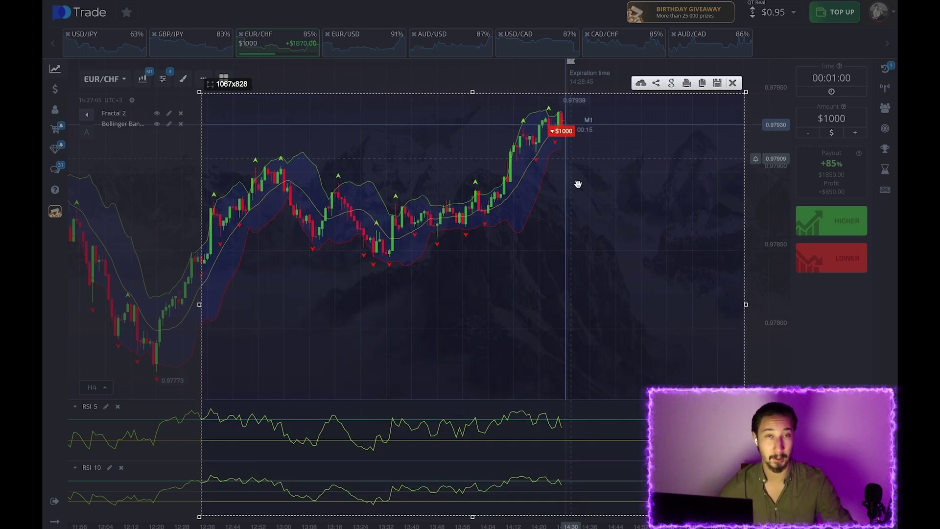
left_click_drag(555, 104, 568, 117)
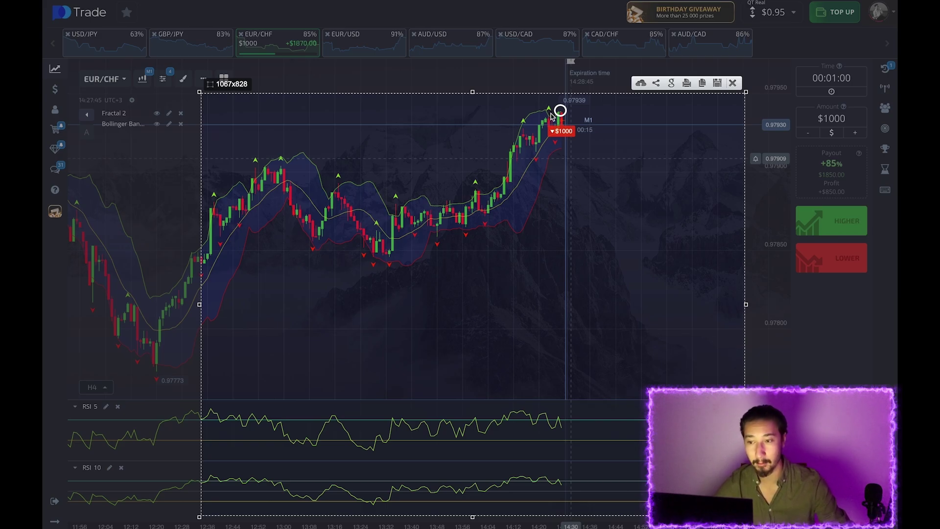
left_click_drag(558, 108, 549, 106)
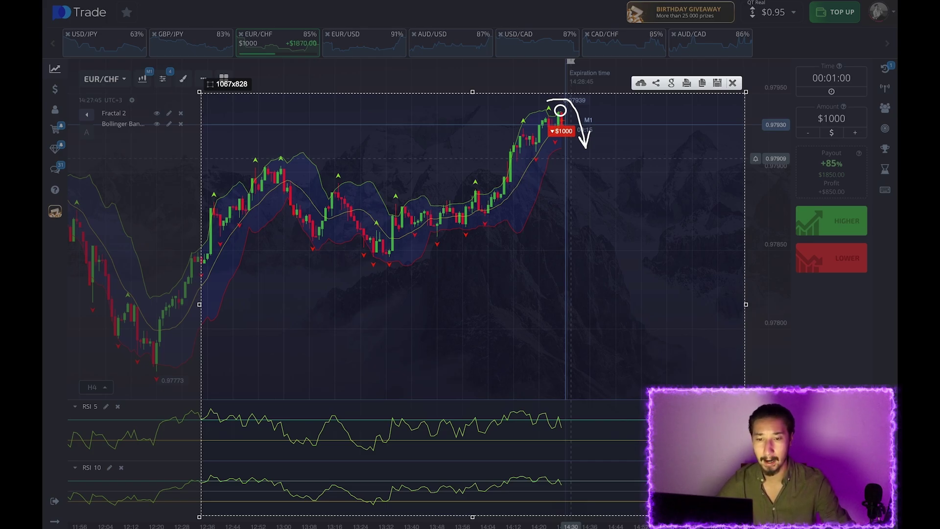
left_click_drag(532, 404, 605, 493)
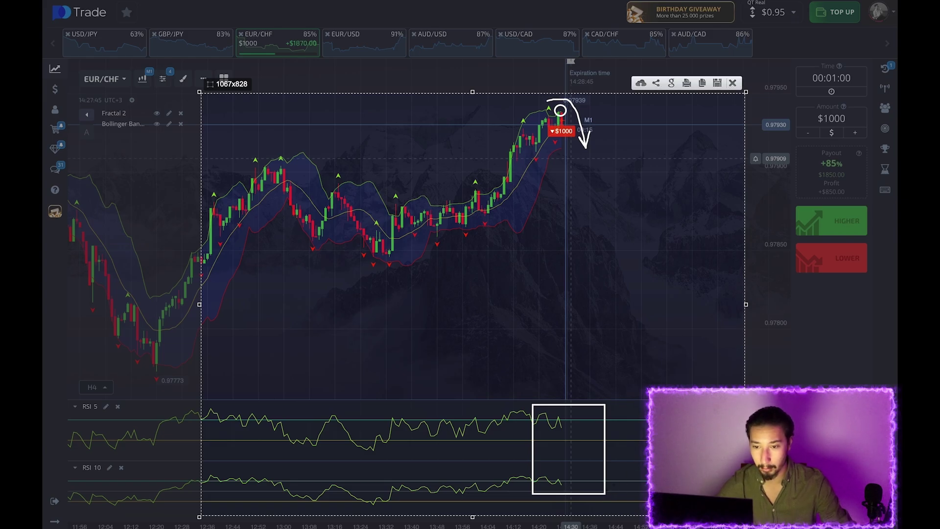
left_click_drag(551, 414, 588, 449)
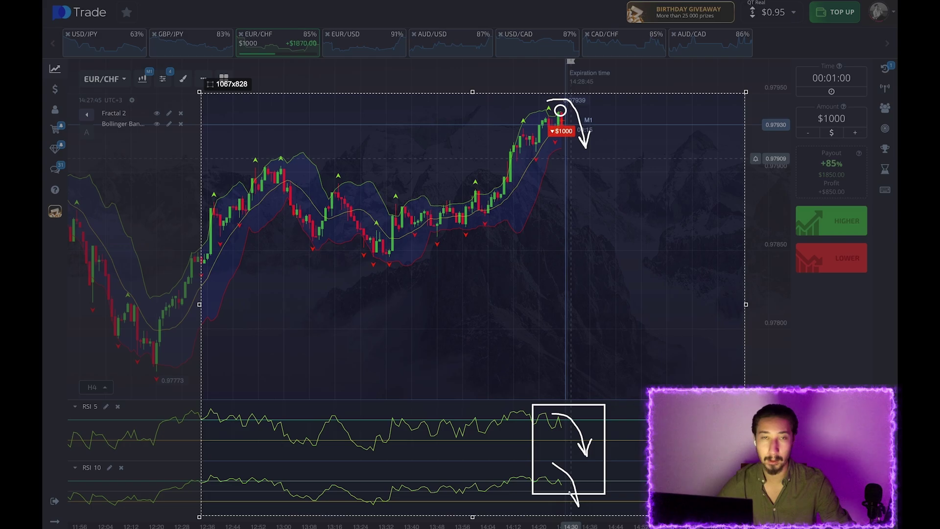
left_click_drag(745, 517, 745, 516)
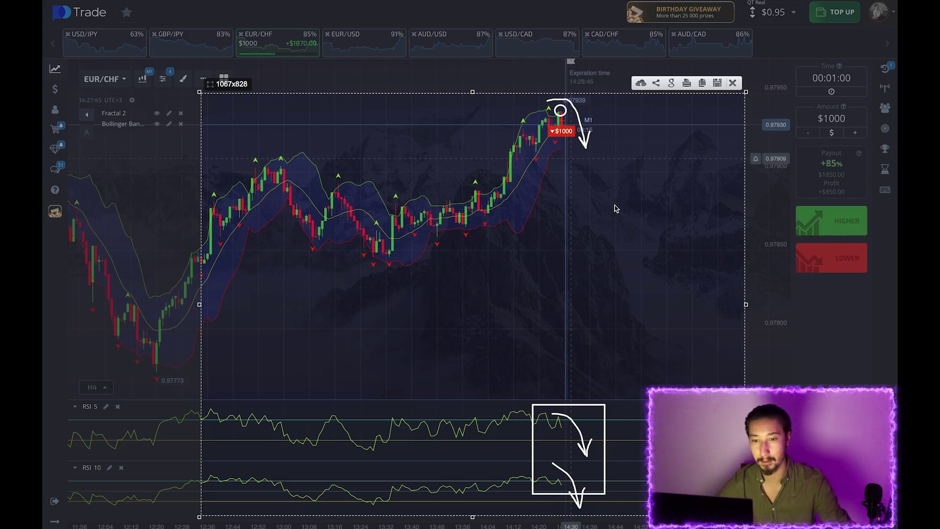
left_click(732, 84)
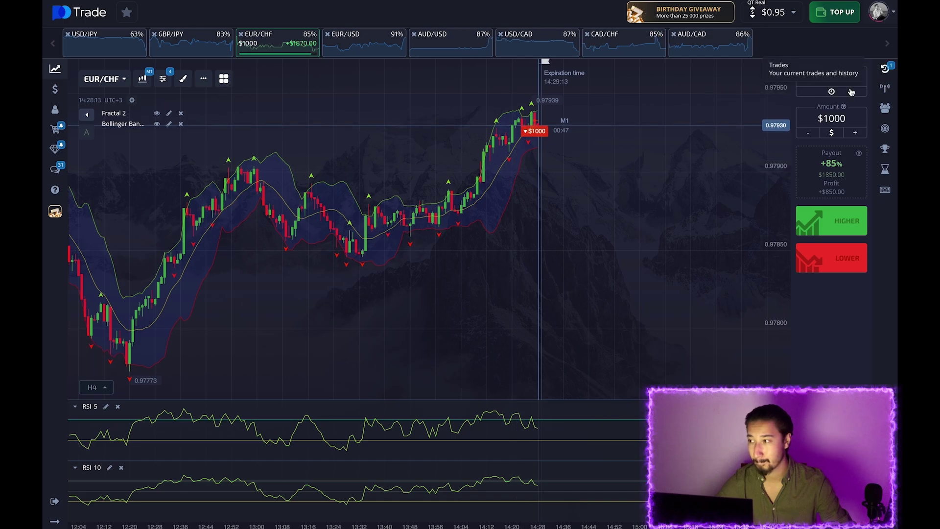
Change the trade amount from $1000 to $935 and switch the chart to EUR/USD.
scroll(462, 196, "up", 3)
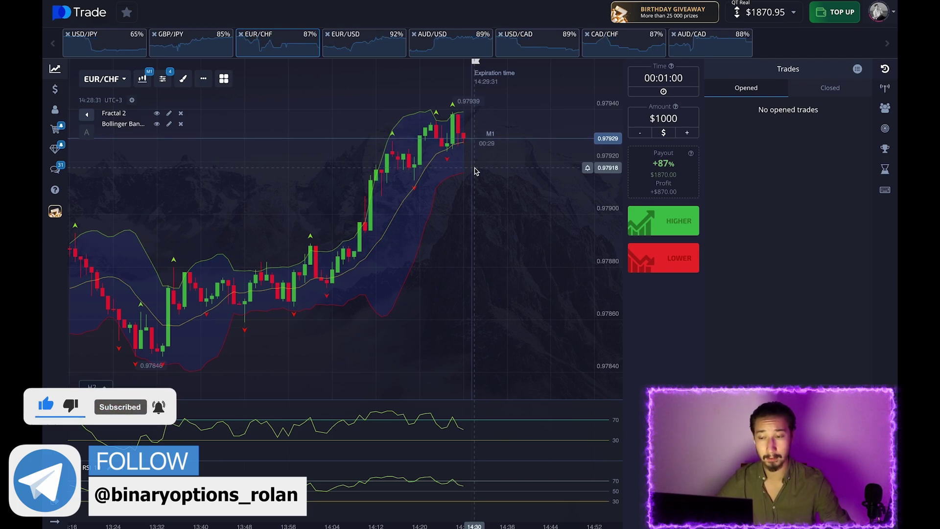
left_click(688, 120)
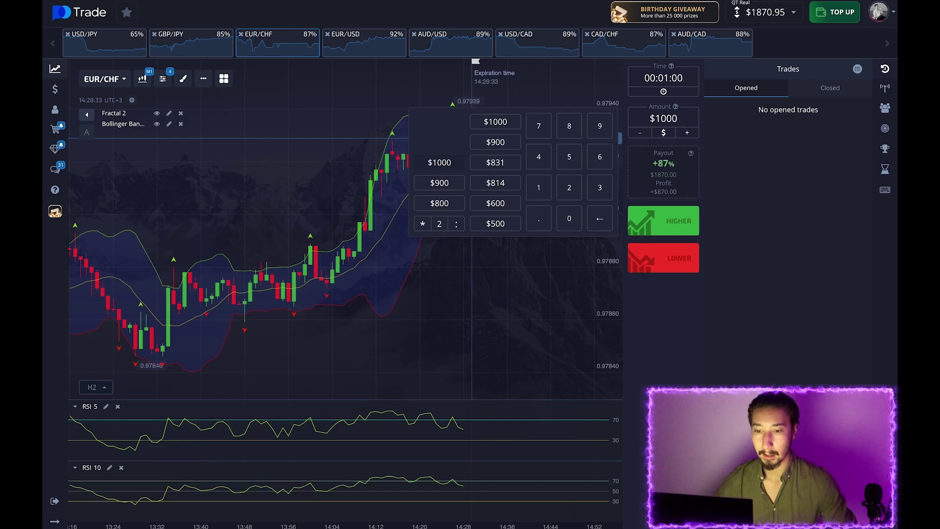
key("BackSpace")
key("BackSpace")
key("BackSpace")
key("BackSpace")
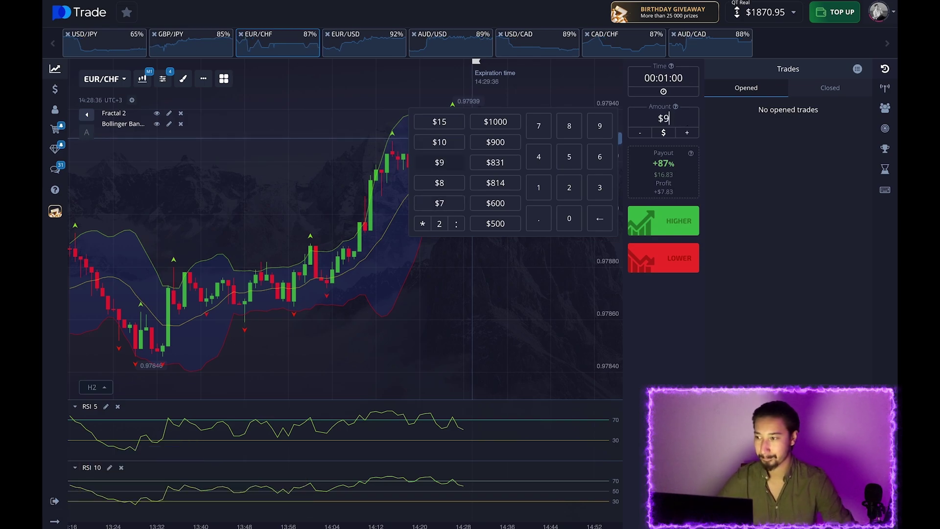
left_click(507, 304)
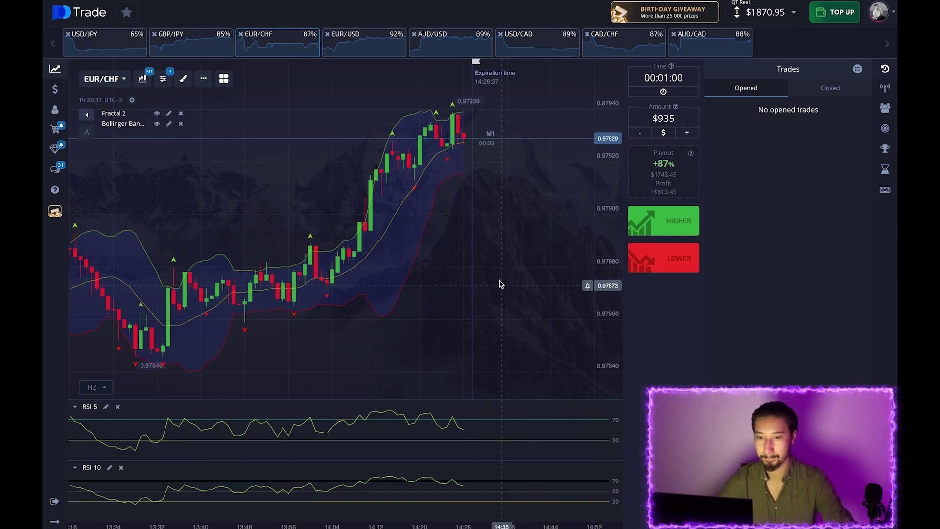
scroll(491, 279, "down", 3)
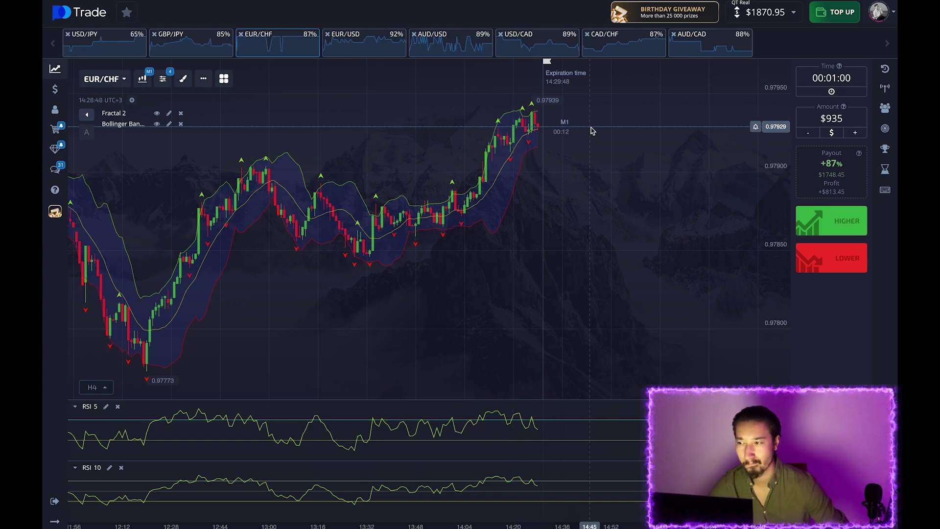
left_click(622, 41)
left_click(705, 40)
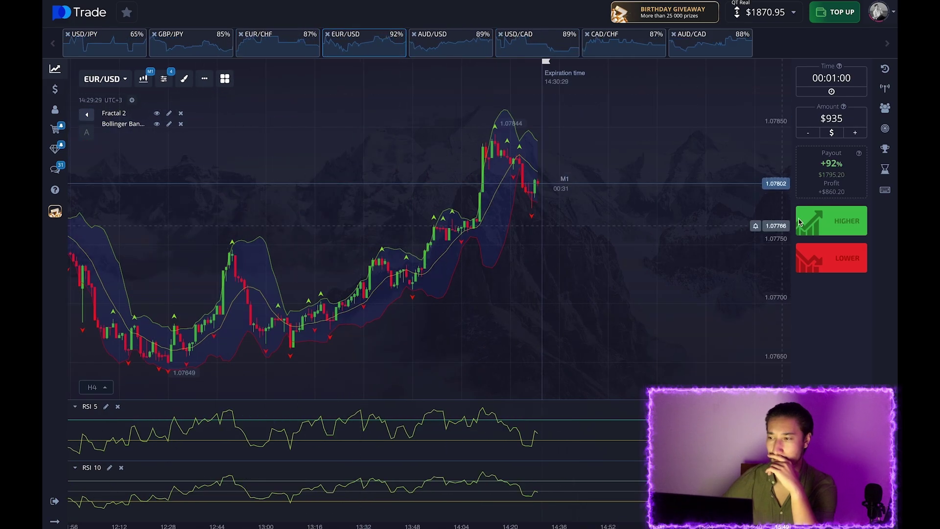
Place two $935 Higher trades on EUR/USD and bring the latest candles into view.
double_click(799, 222)
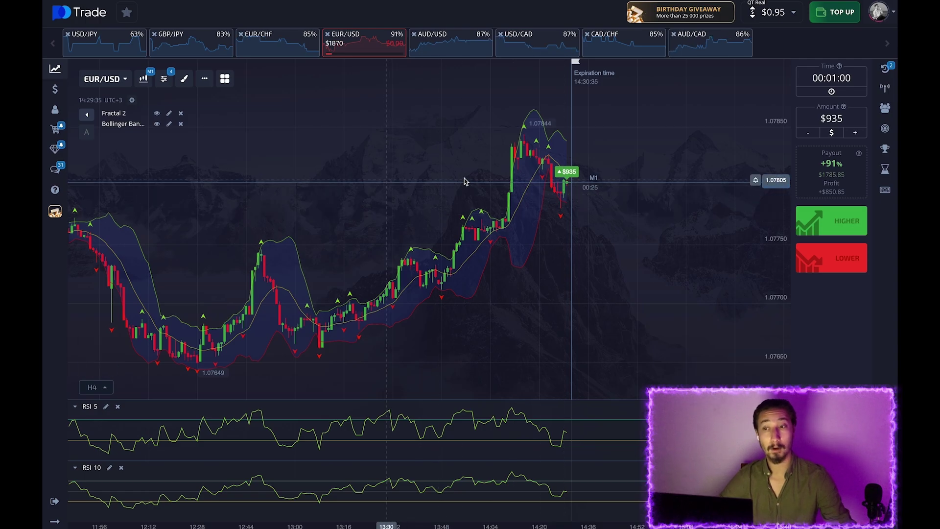
scroll(468, 181, "left", 4)
scroll(489, 177, "left", 3)
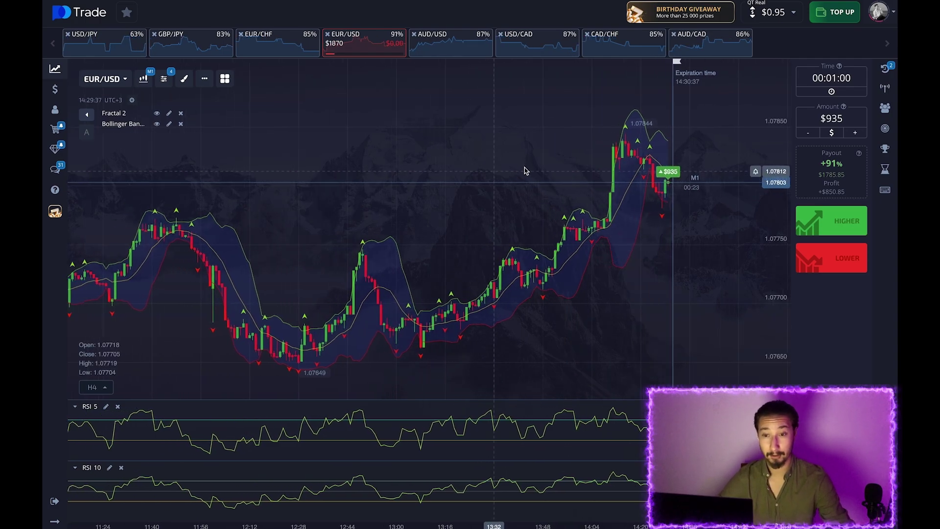
left_click_drag(485, 180, 329, 199)
Zoom in on the EUR/USD chart and show the list of open trades.
scroll(598, 163, "up", 2)
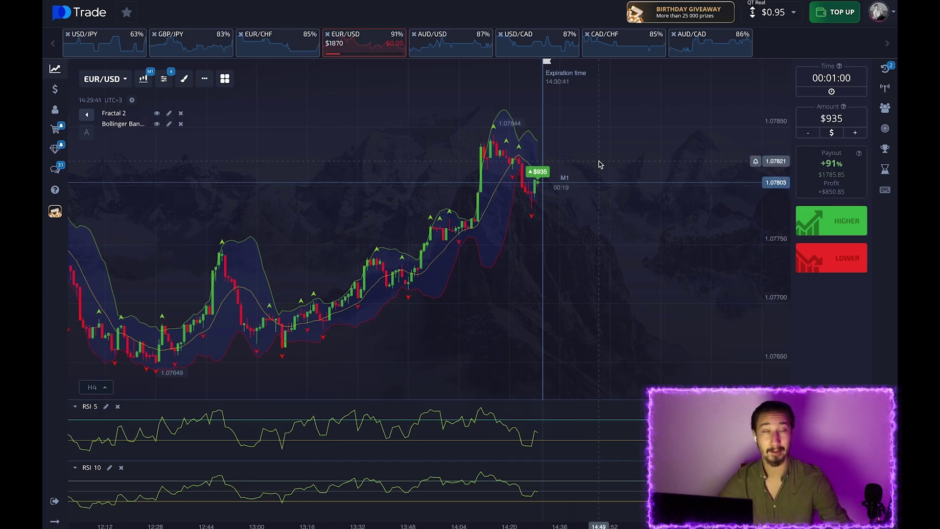
scroll(597, 163, "up", 3)
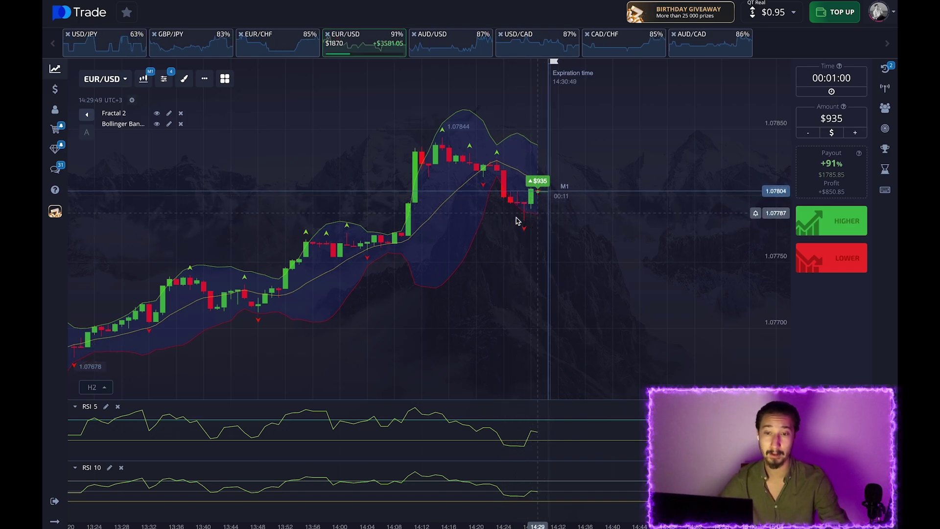
scroll(534, 210, "up", 1)
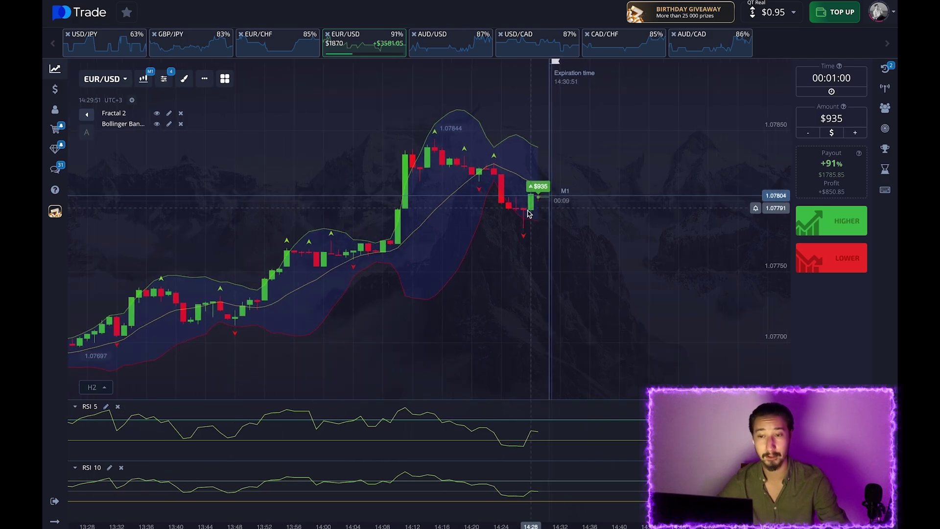
scroll(547, 218, "up", 3)
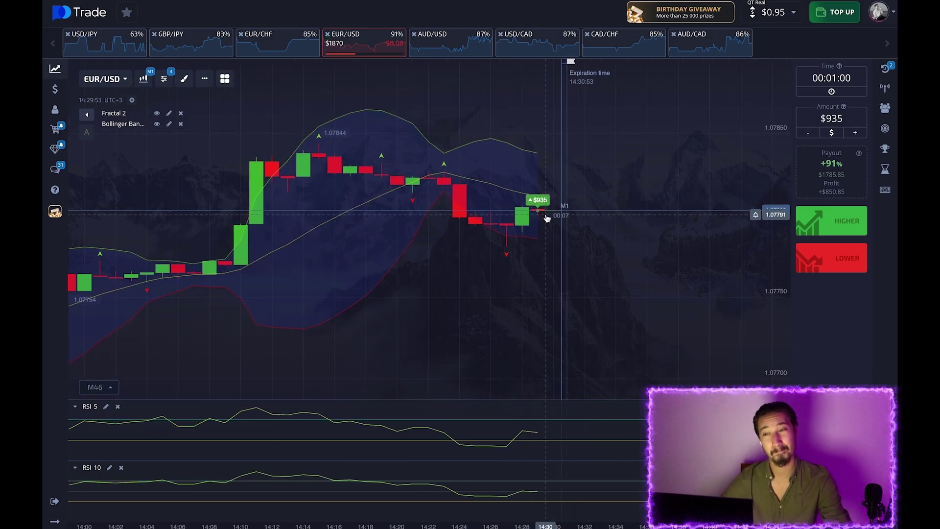
scroll(515, 248, "down", 5)
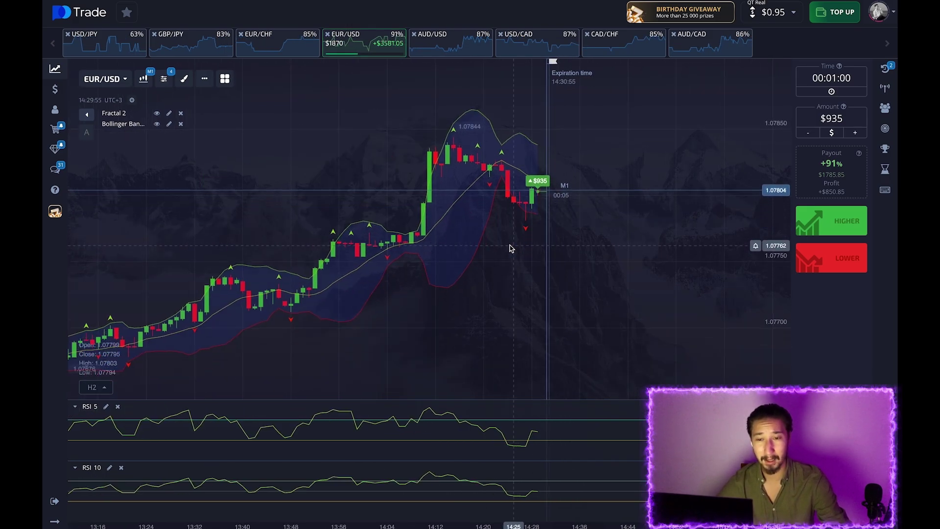
left_click_drag(468, 201, 367, 196)
left_click_drag(623, 135, 593, 141)
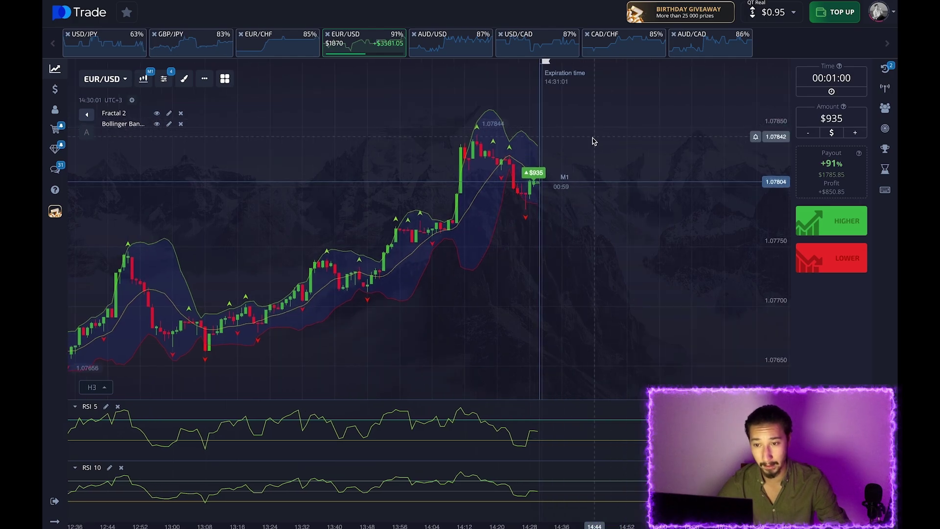
scroll(573, 245, "down", 1)
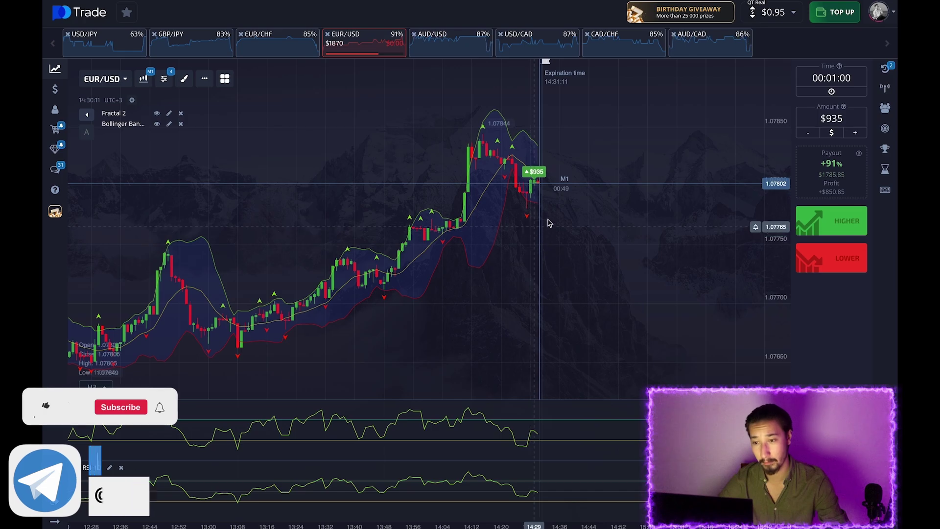
scroll(547, 206, "up", 1)
scroll(547, 205, "up", 1)
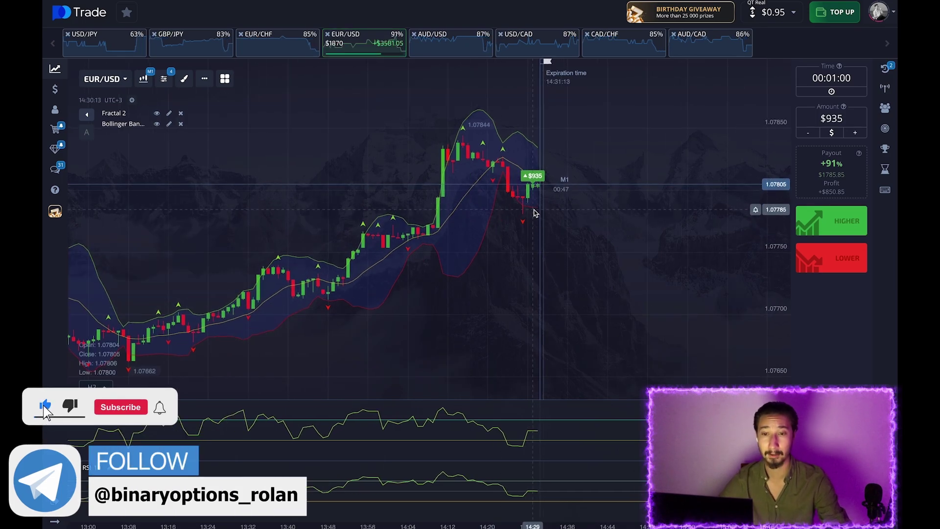
left_click(885, 67)
left_click_drag(472, 185, 419, 209)
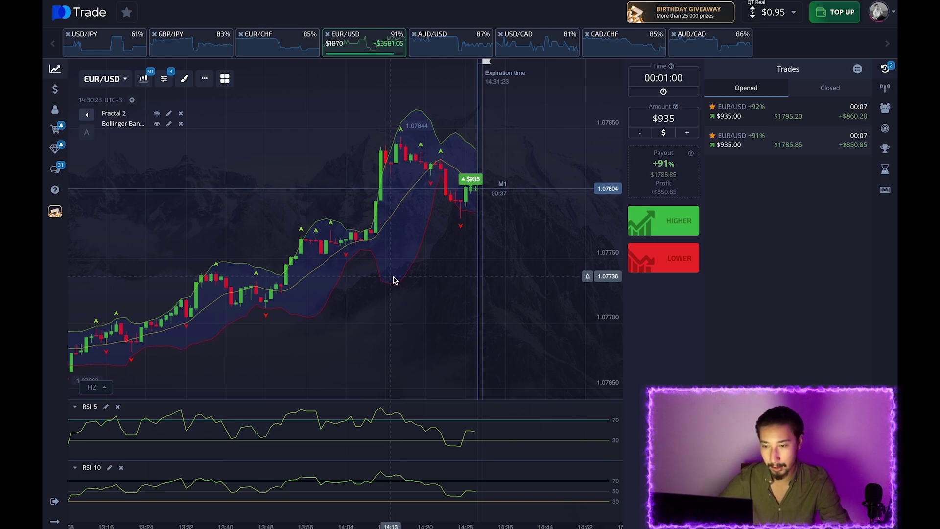
Wait for both $935 EUR/USD trades to close in profit, then close the trades list.
scroll(486, 221, "up", 2)
scroll(485, 223, "up", 4)
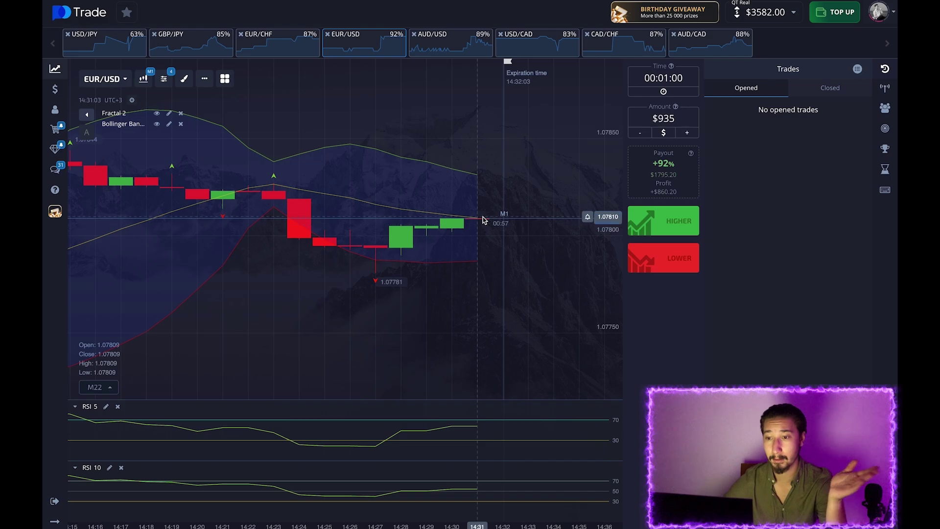
scroll(482, 220, "down", 5)
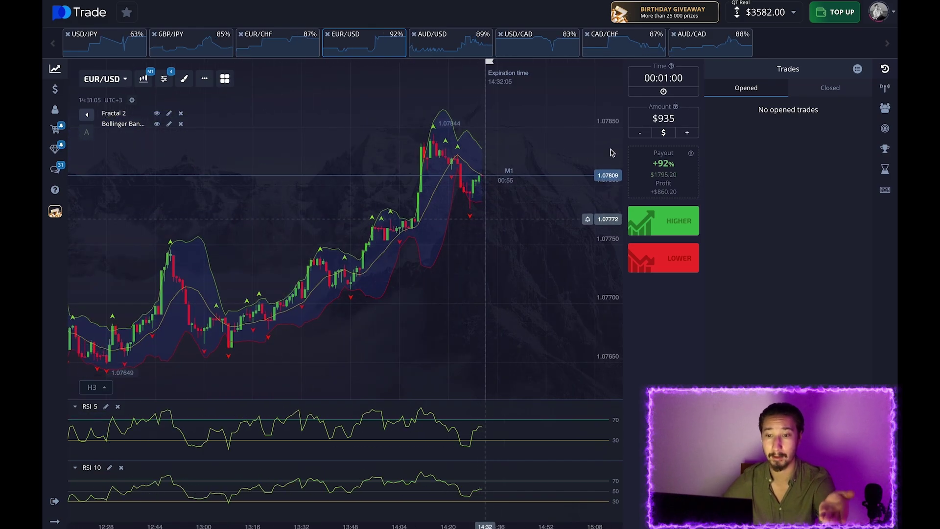
left_click(602, 184)
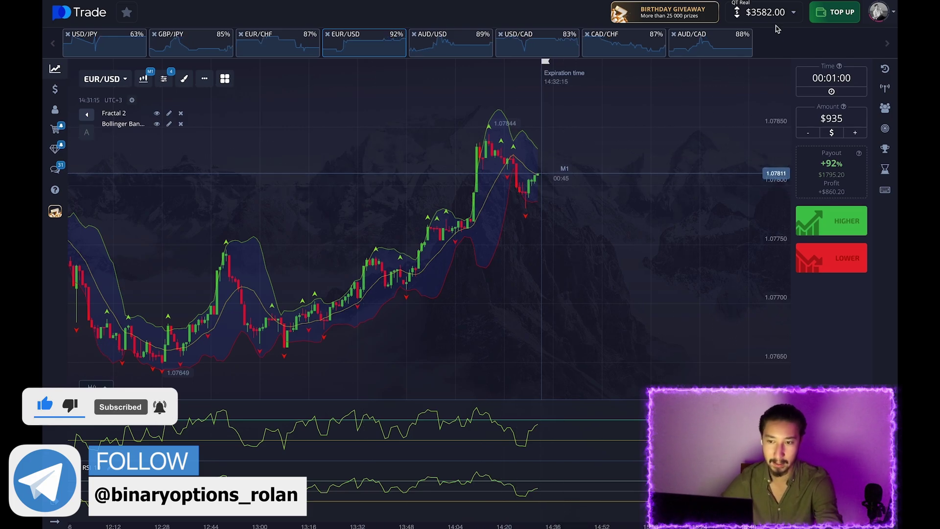
Request a 2582 USD Tether (USDT) TRC-20 withdrawal with the wallet address filled in.
left_click(765, 12)
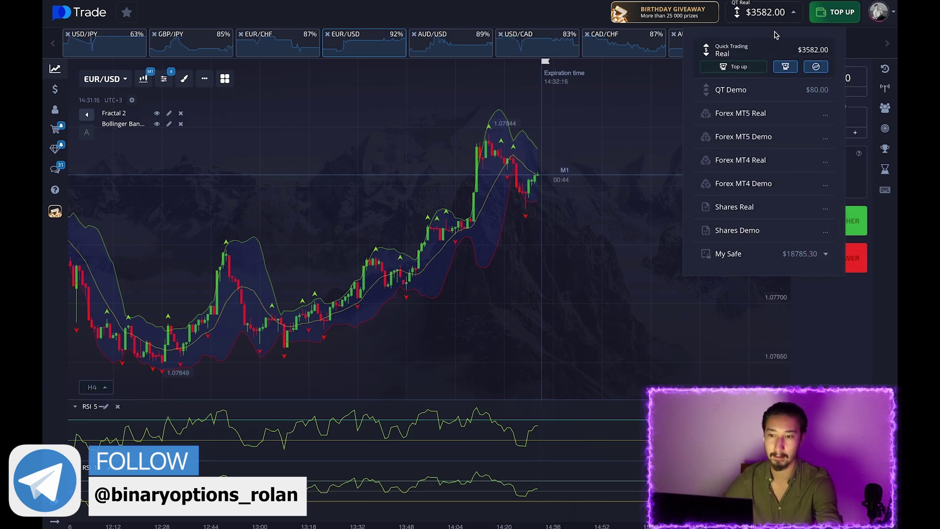
left_click(786, 68)
left_click(568, 230)
left_click(522, 256)
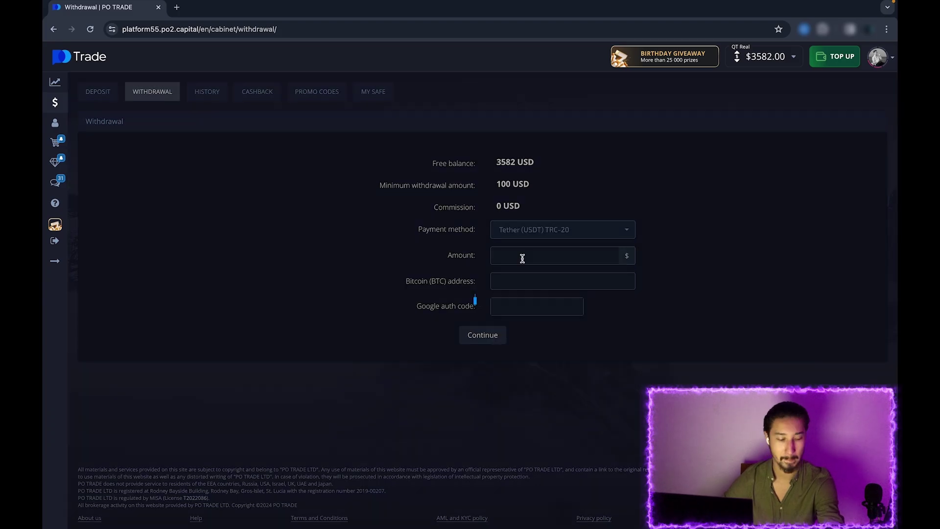
left_click(522, 255)
type("2582")
left_click(523, 259)
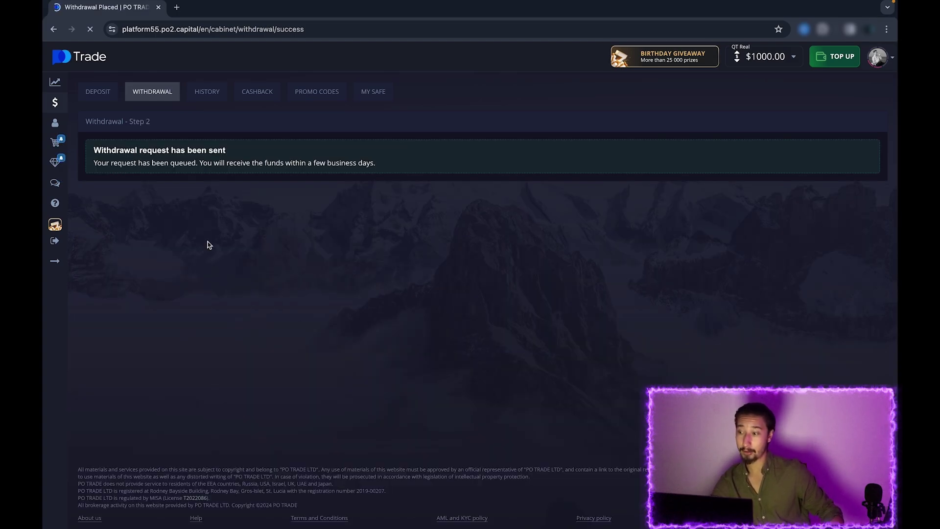
left_click(98, 91)
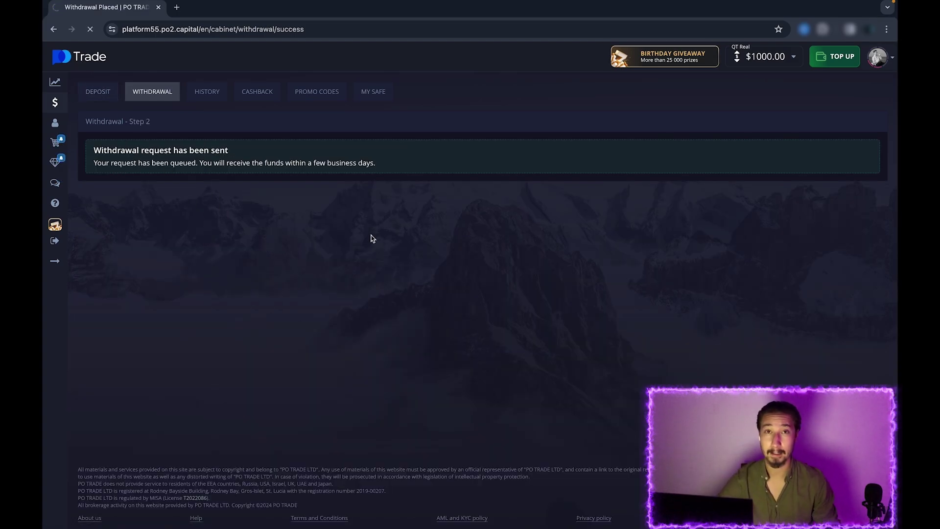